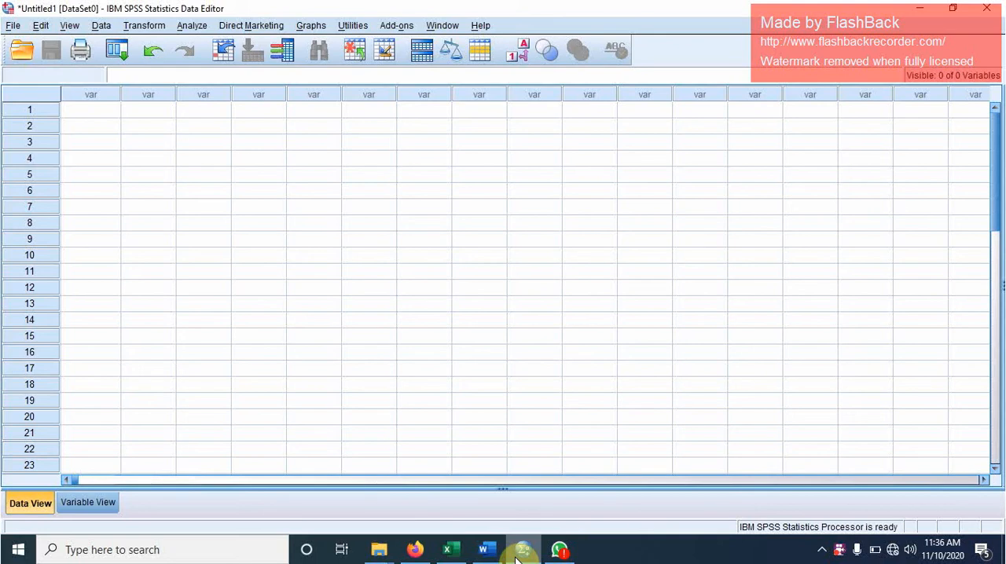
- Define the first variable in Variable View with the name KAM
{"action": "left_click", "coordinate": [110, 503]}
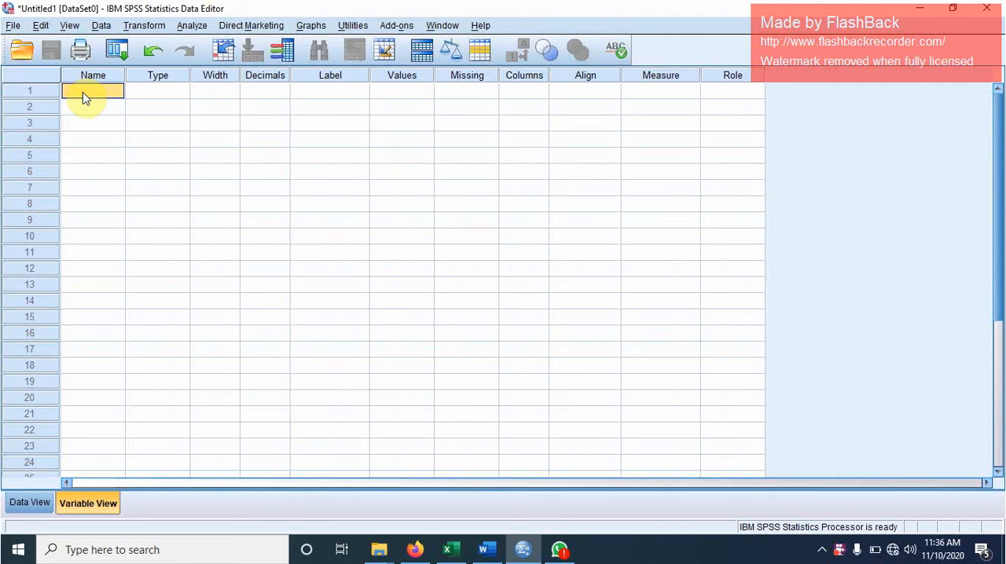
{"action": "double_click", "coordinate": [83, 92]}
{"action": "type", "text": "KAM"}
{"action": "left_click", "coordinate": [83, 115]}
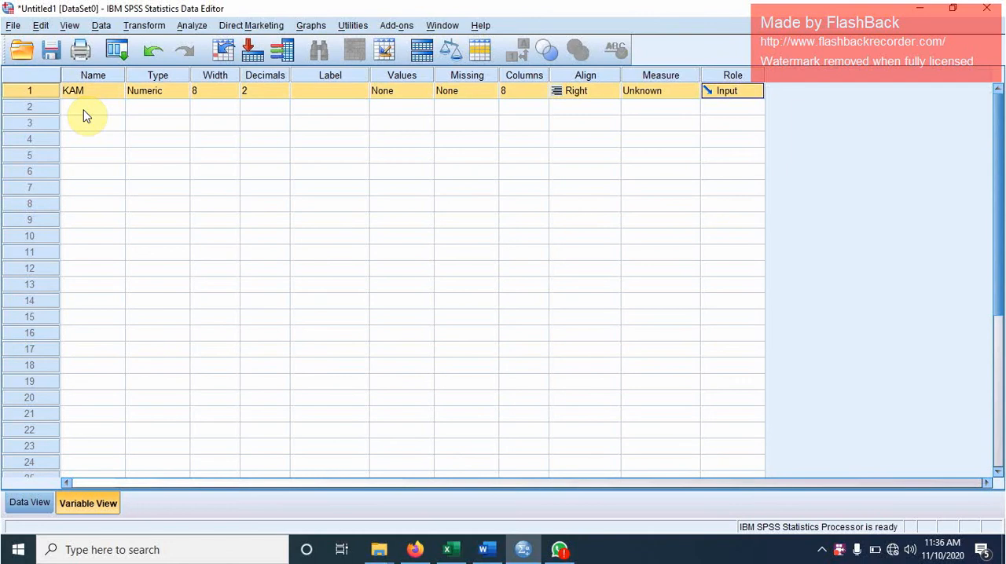
- Add a second variable named KPM below KAM
{"action": "left_click", "coordinate": [86, 116]}
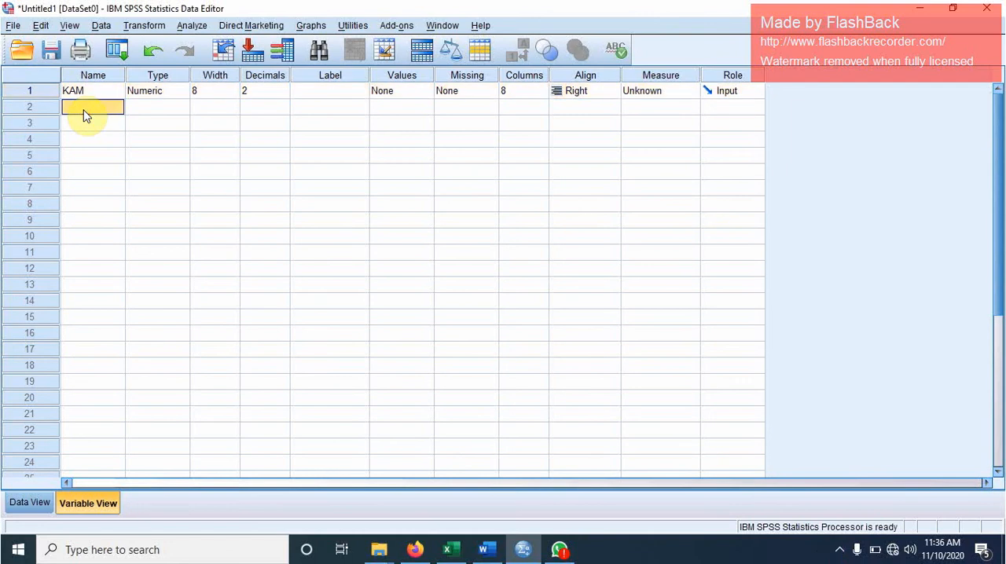
{"action": "type", "text": "KPM"}
{"action": "left_click", "coordinate": [163, 121]}
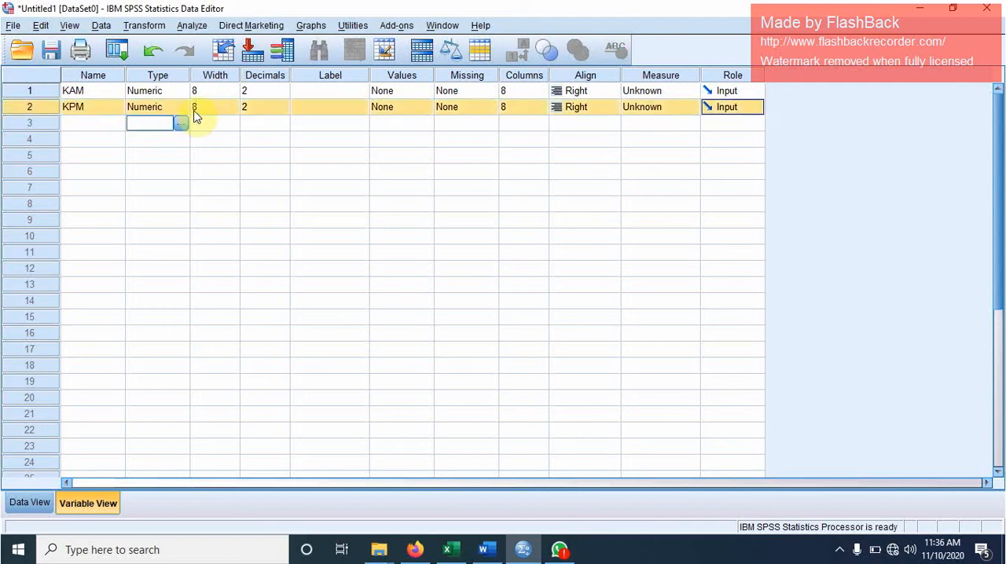
- Set the decimals of both the KAM and KPM variables to 0
{"action": "left_click", "coordinate": [262, 91]}
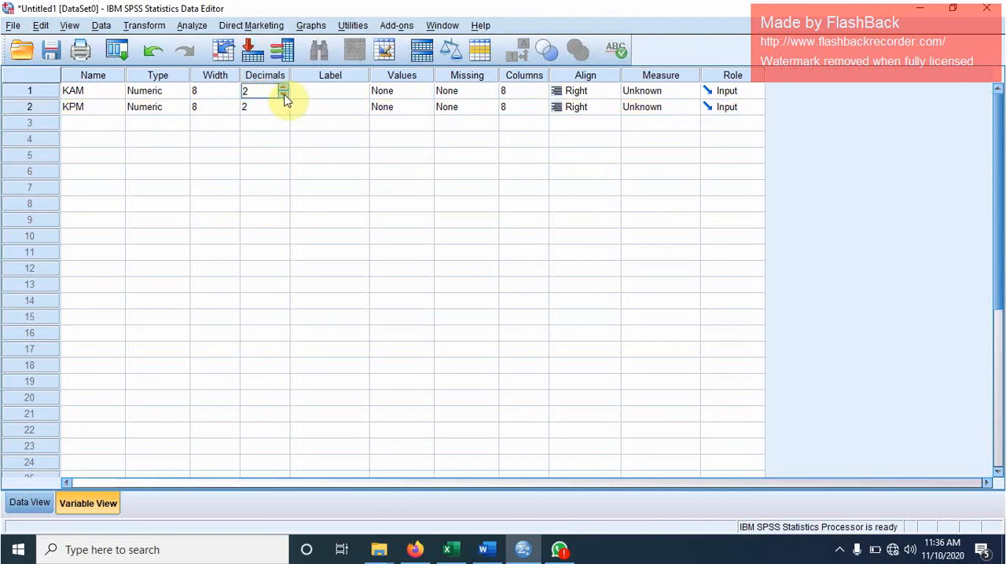
{"action": "left_click", "coordinate": [284, 93]}
{"action": "left_click", "coordinate": [284, 93]}
{"action": "left_click", "coordinate": [282, 110]}
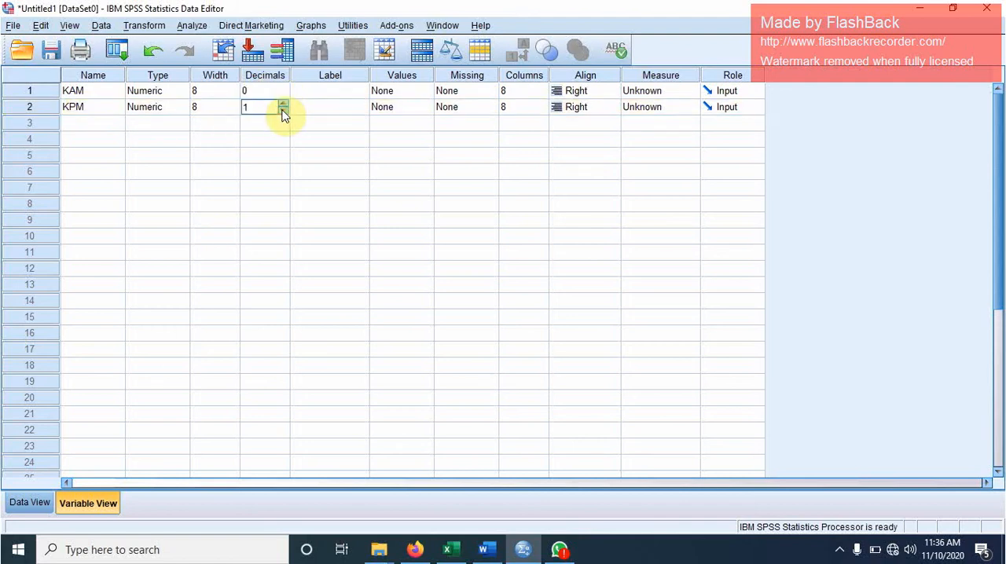
{"action": "left_click", "coordinate": [282, 110]}
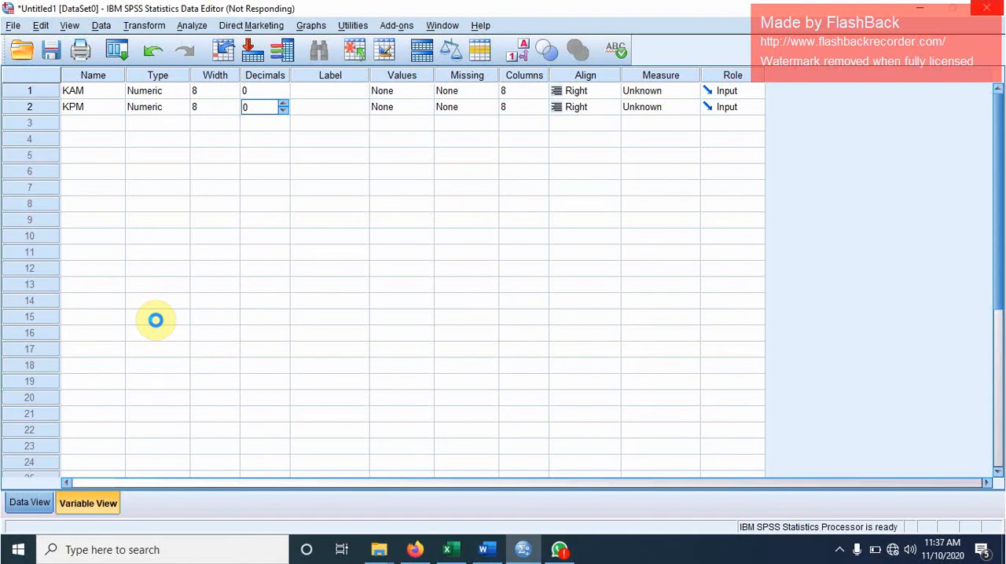
- Switch to the Excel workbook and copy the KAM and KPM scores of students A1 to A30, cells B2:C31 on Sheet3
{"action": "left_click", "coordinate": [157, 321]}
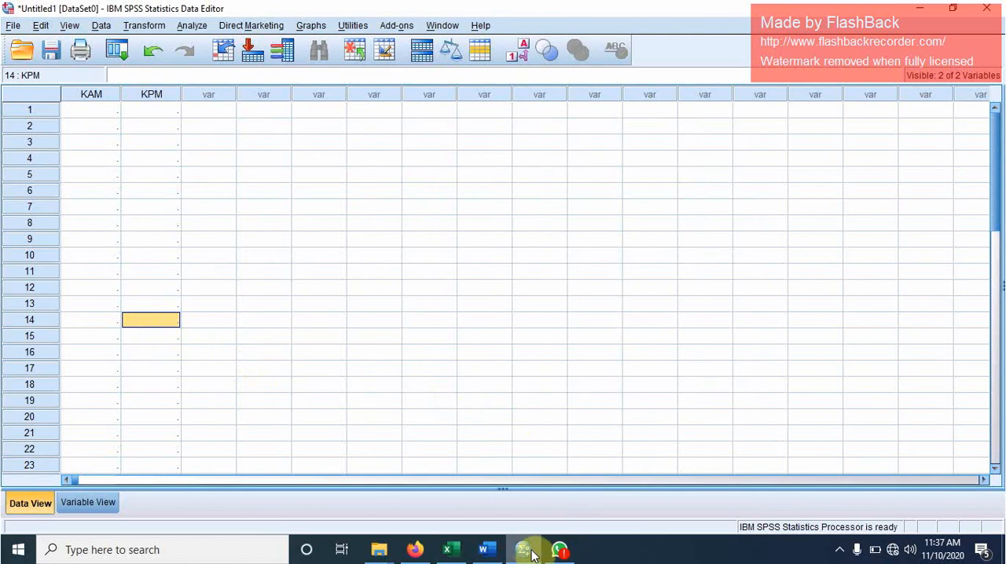
{"action": "left_click", "coordinate": [451, 550]}
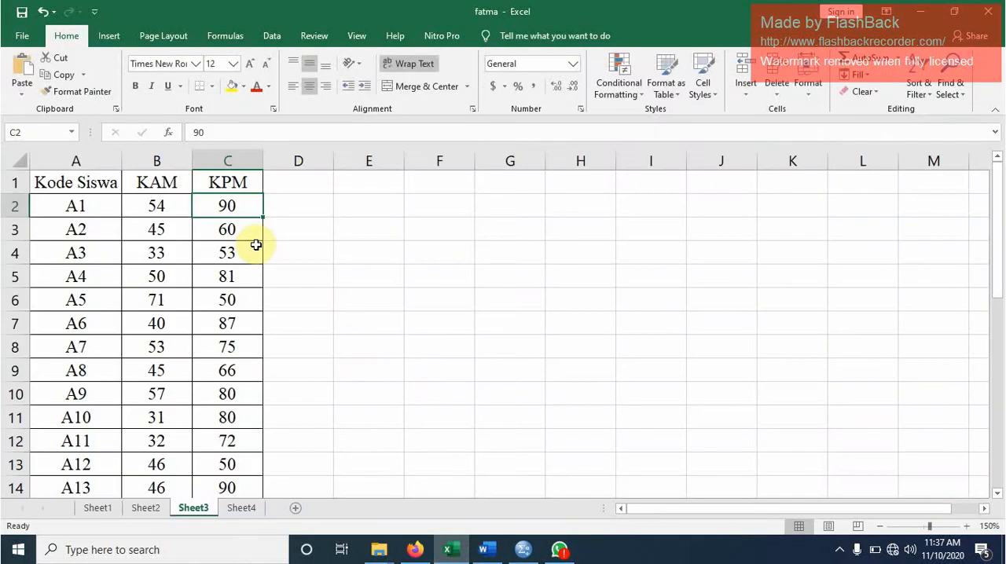
{"action": "left_click", "coordinate": [148, 204]}
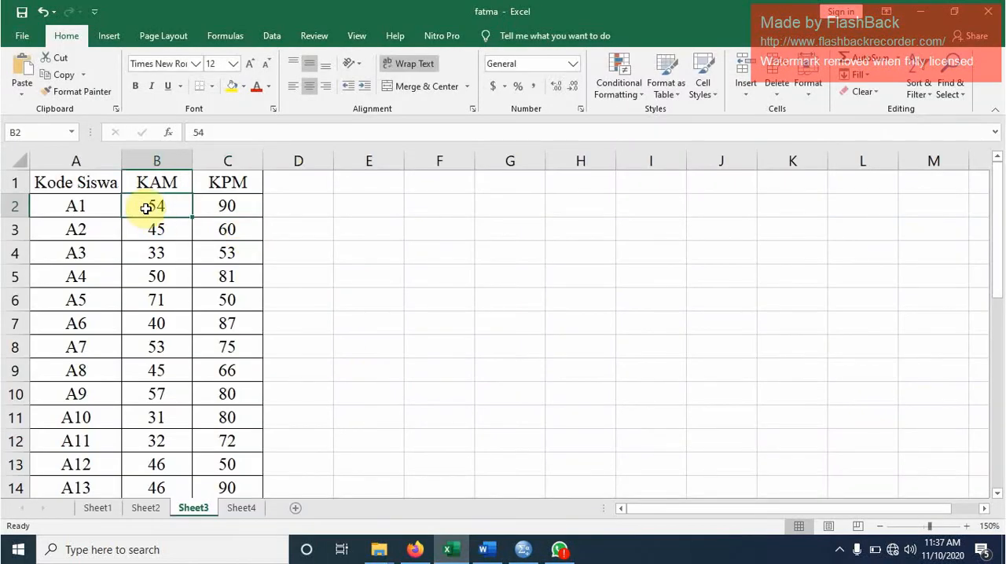
{"action": "key", "text": "shift+Right"}
{"action": "key", "text": "shift+Down"}
{"action": "key", "text": "shift+Down"}
{"action": "key", "text": "shift+Down"}
{"action": "key", "text": "shift+Down"}
{"action": "key", "text": "shift+Down"}
{"action": "key", "text": "shift+Down"}
{"action": "key", "text": "shift+Down"}
{"action": "key", "text": "shift+Down"}
{"action": "key", "text": "shift+Down"}
{"action": "key", "text": "shift+Down"}
{"action": "key", "text": "shift+Down"}
{"action": "key", "text": "shift+Down"}
{"action": "key", "text": "shift+Down"}
{"action": "key", "text": "shift+Down"}
{"action": "key", "text": "shift+Down"}
{"action": "key", "text": "shift+Down"}
{"action": "key", "text": "shift+Down"}
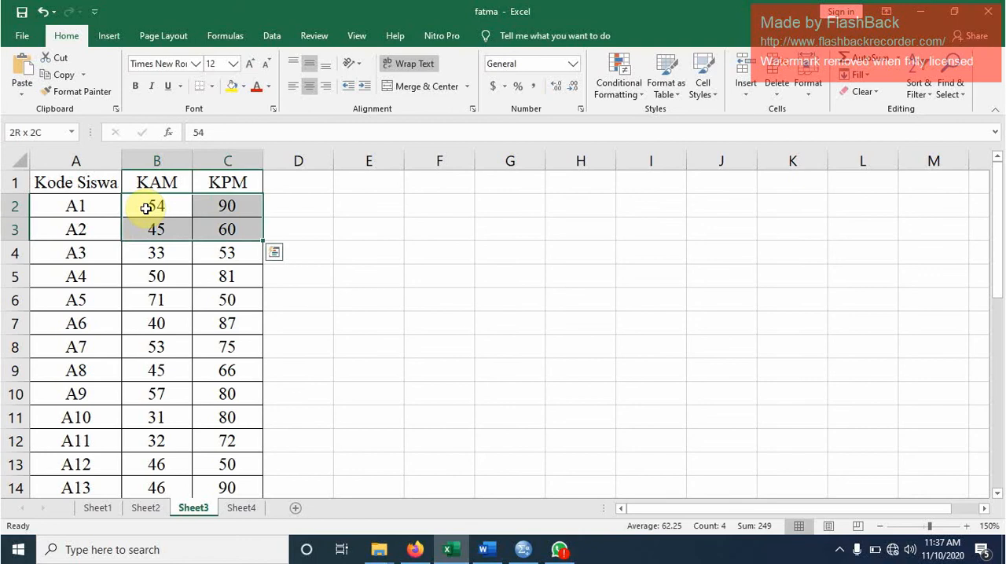
{"action": "key", "text": "shift+Down"}
{"action": "key", "text": "shift+Down"}
{"action": "key", "text": "shift+Down"}
{"action": "key", "text": "shift+Down"}
{"action": "key", "text": "shift+Down"}
{"action": "key", "text": "shift+Down"}
{"action": "key", "text": "shift+Down"}
{"action": "key", "text": "shift+Down"}
{"action": "key", "text": "shift+Down"}
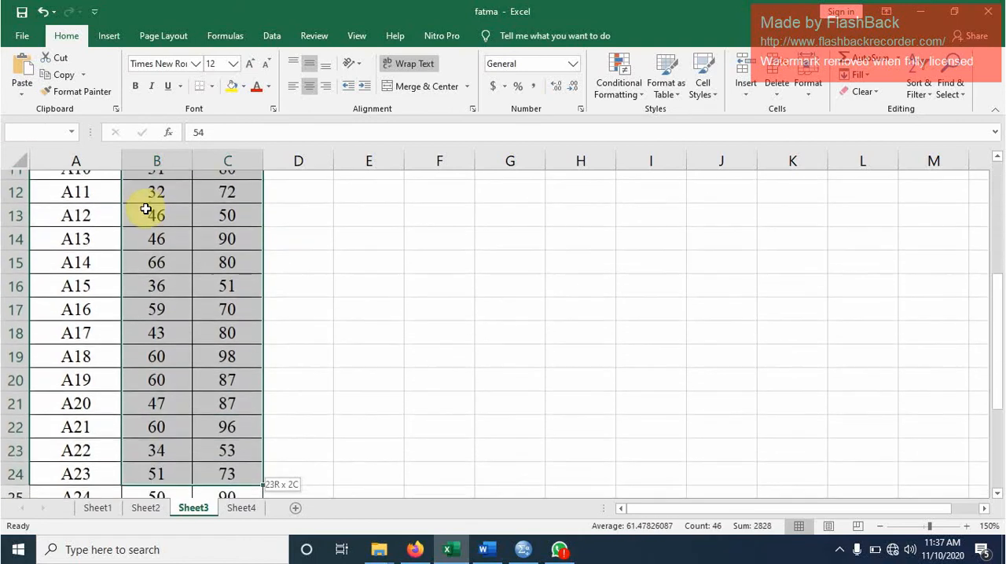
{"action": "key", "text": "shift+Down"}
{"action": "key", "text": "shift+Down"}
{"action": "key", "text": "shift+Down"}
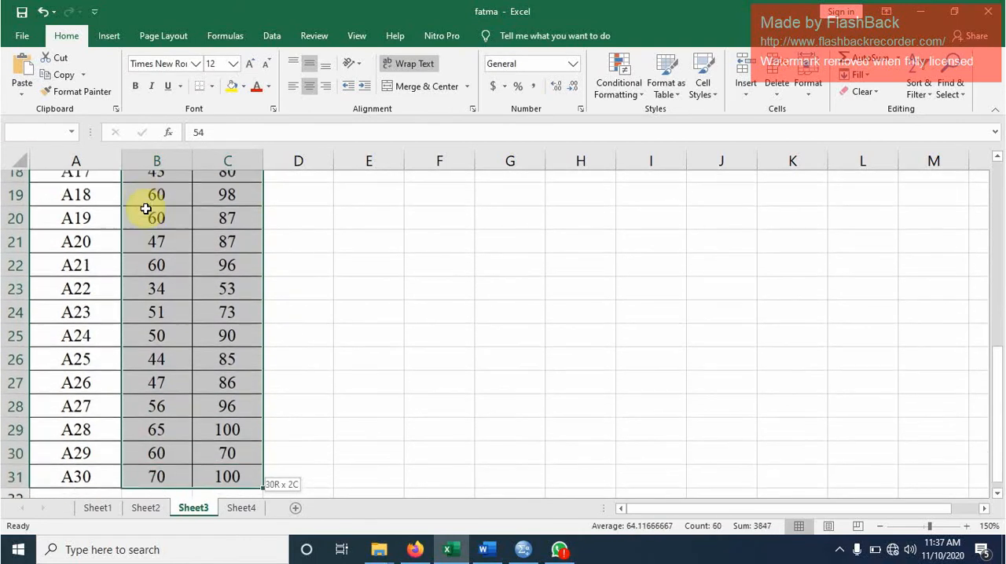
{"action": "key", "text": "ctrl+c"}
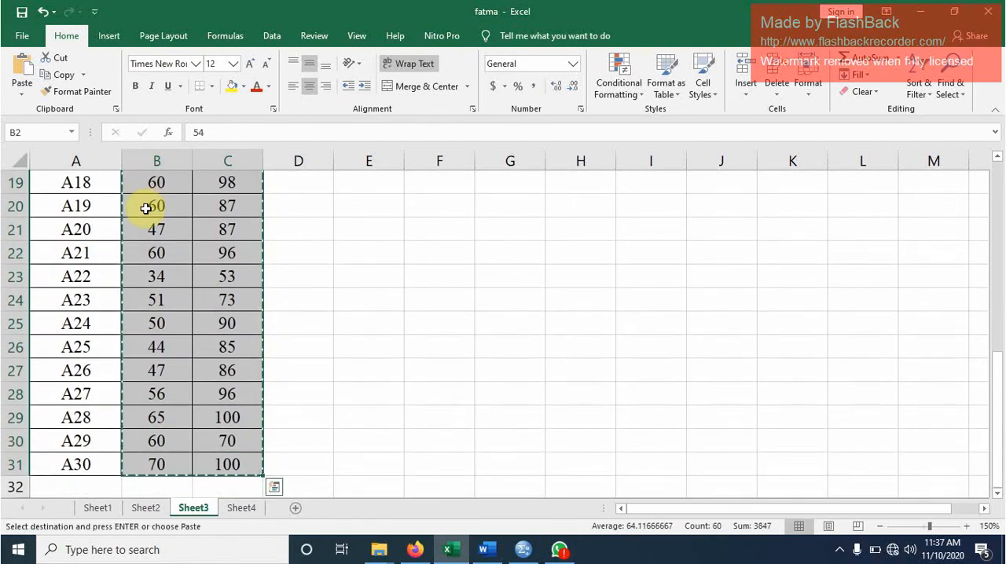
- Return to the SPSS Data Editor and paste the copied scores into the KAM and KPM columns, starting at row 1
{"action": "left_click", "coordinate": [523, 549]}
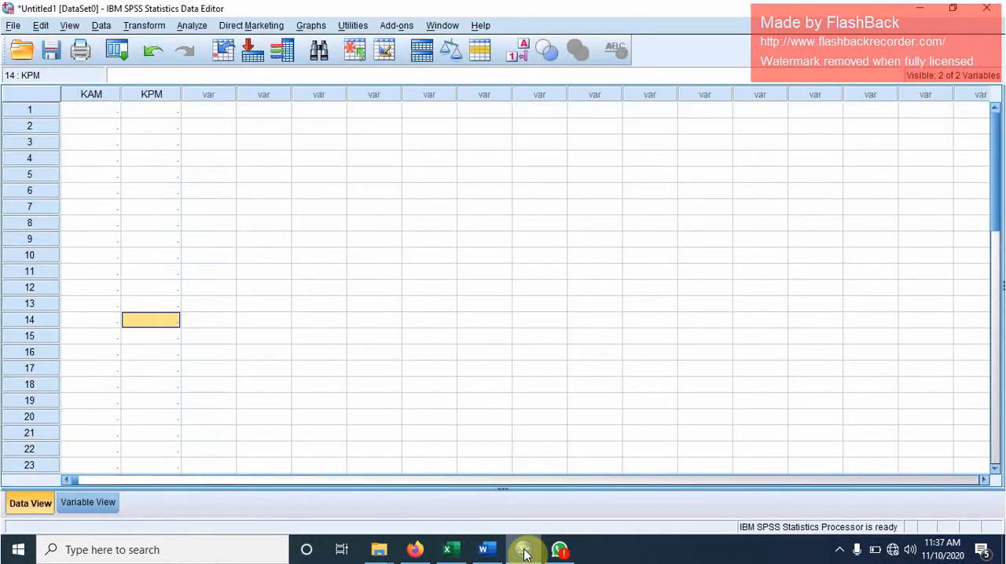
{"action": "left_click", "coordinate": [86, 111]}
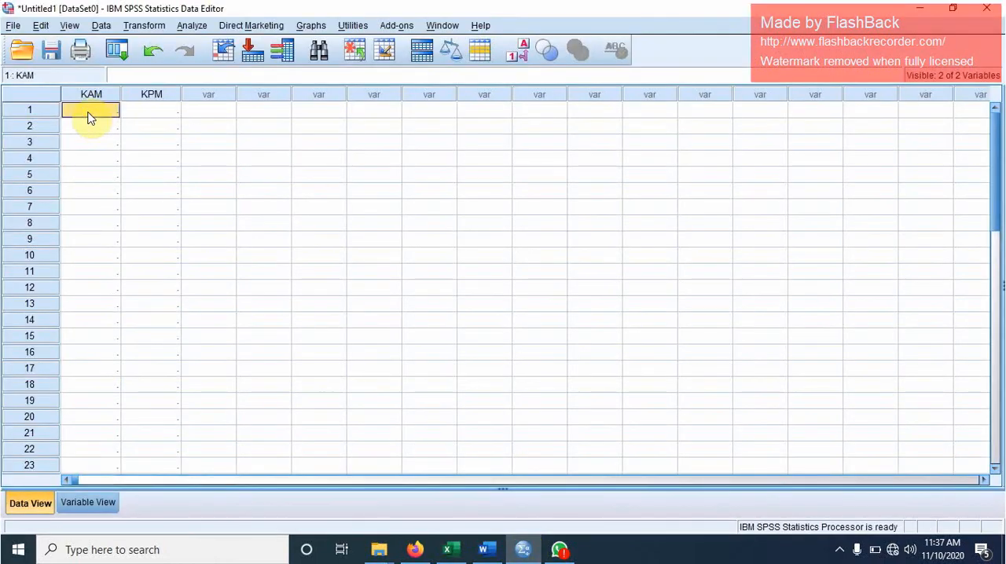
{"action": "right_click", "coordinate": [88, 117]}
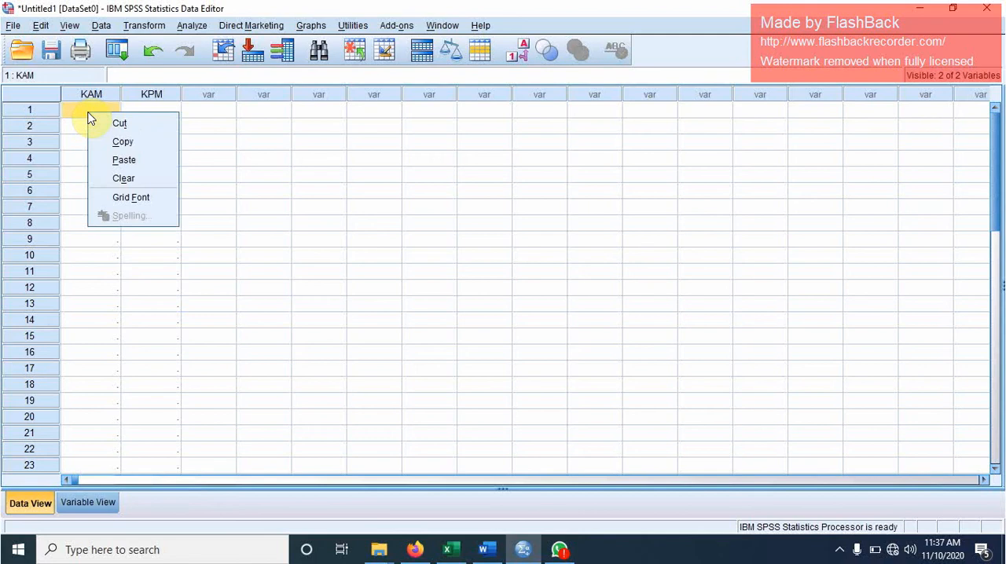
{"action": "left_click", "coordinate": [123, 165]}
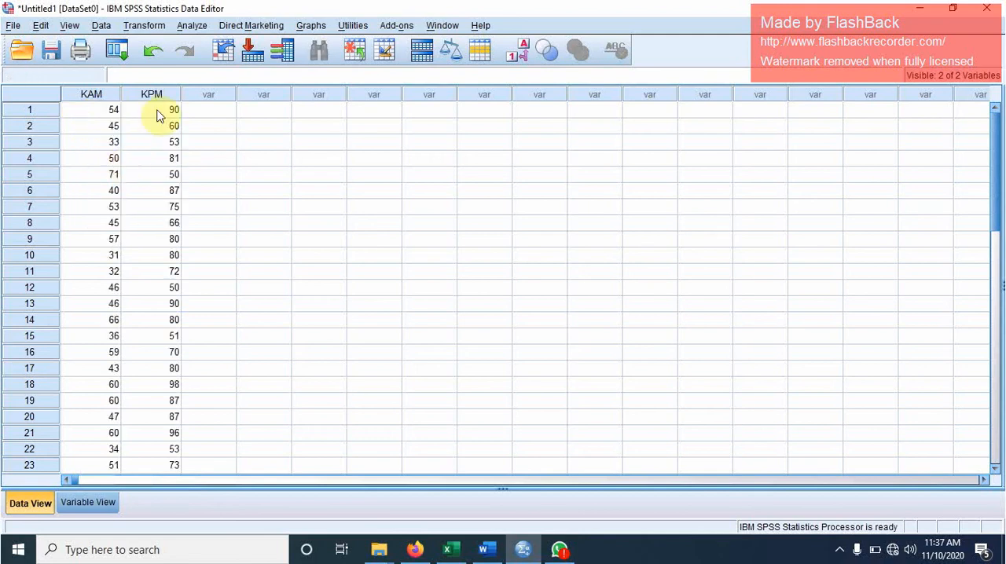
- Run a linear regression with KPM as the dependent and KAM as the independent variable, and maximize the output window
{"action": "left_click", "coordinate": [191, 26]}
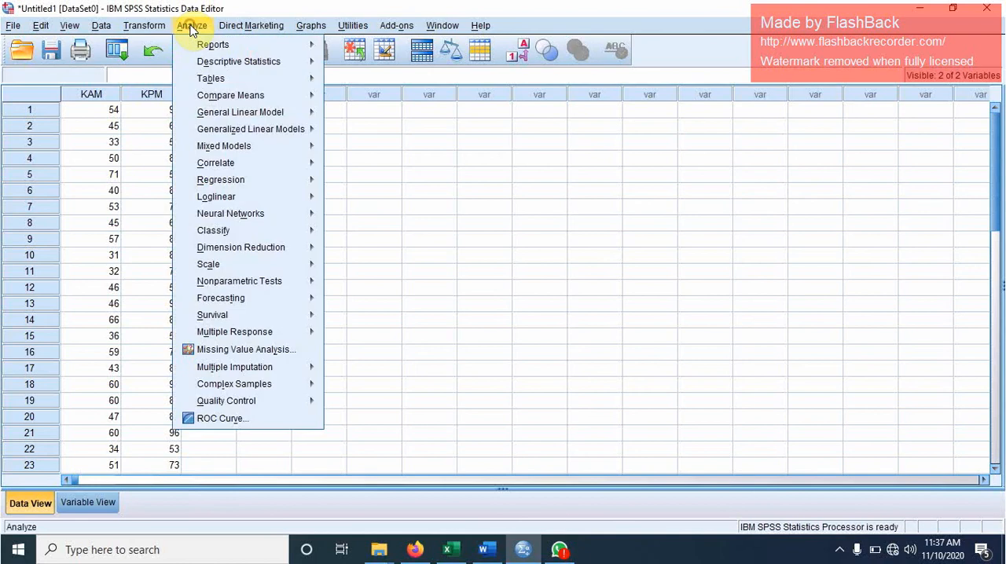
{"action": "mouse_move", "coordinate": [233, 182]}
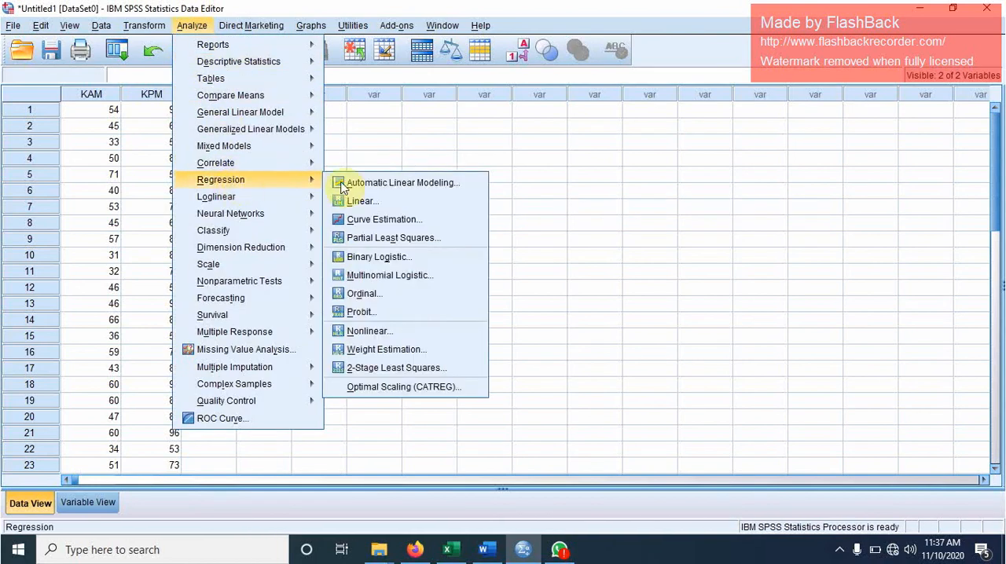
{"action": "left_click", "coordinate": [369, 203]}
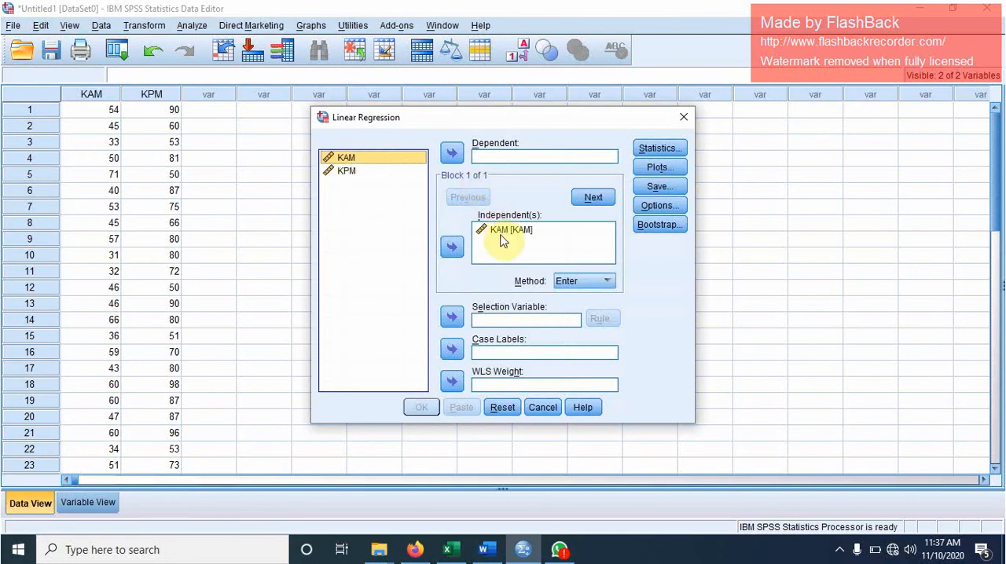
{"action": "left_click", "coordinate": [342, 173]}
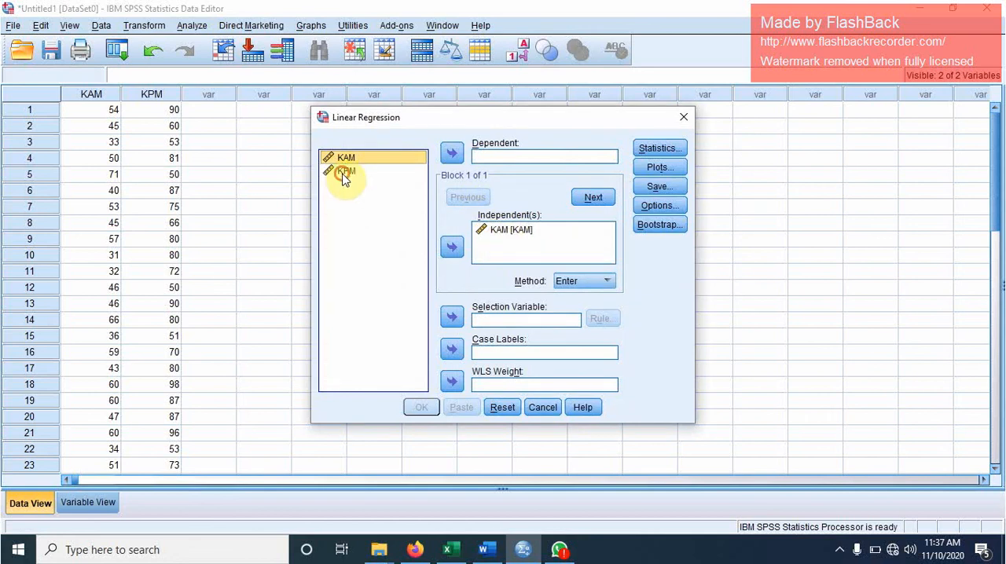
{"action": "left_click", "coordinate": [452, 154]}
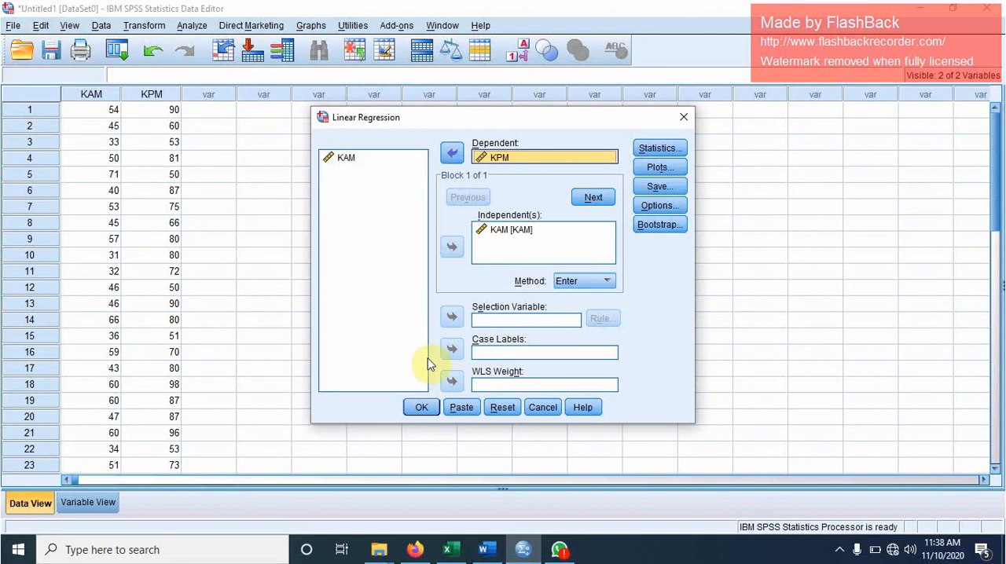
{"action": "left_click", "coordinate": [420, 408]}
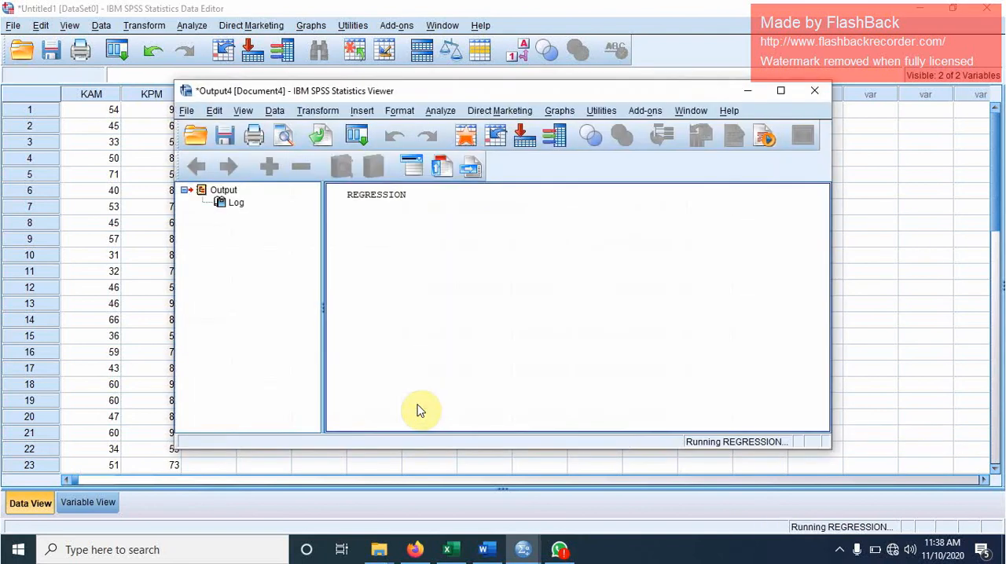
{"action": "left_click", "coordinate": [783, 92]}
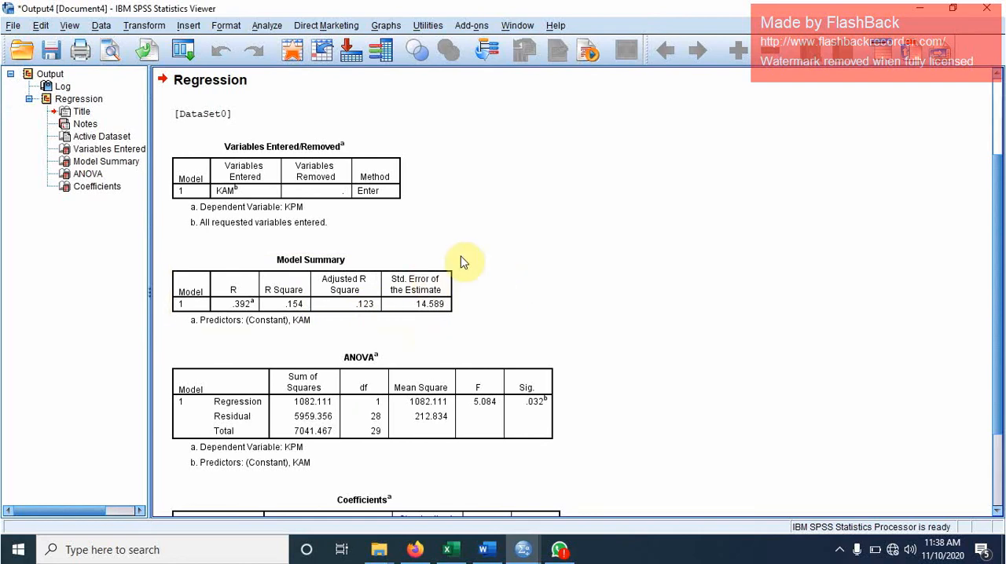
- Copy the Model Summary table from the regression output and paste it into a new blank Word document
{"action": "left_click", "coordinate": [417, 265]}
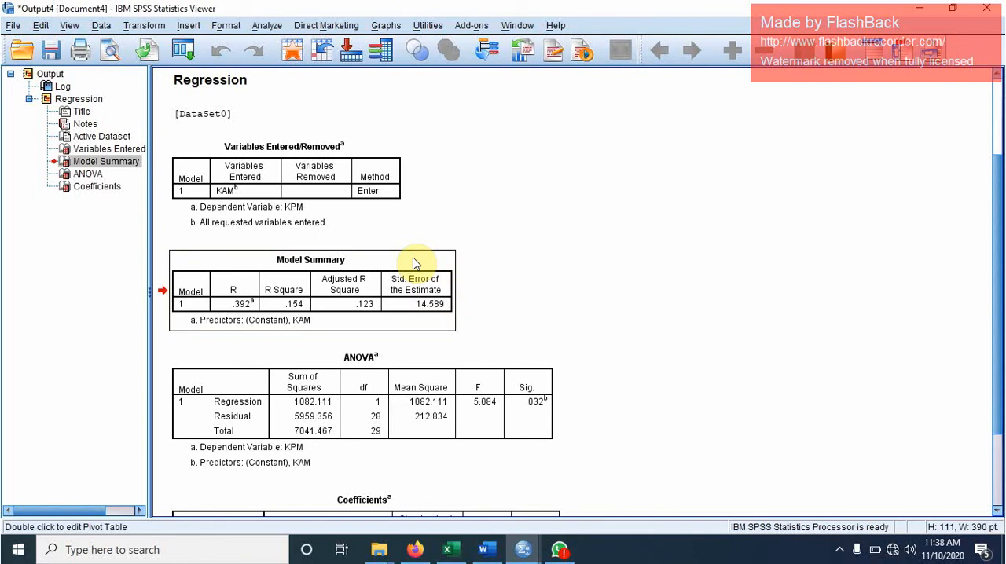
{"action": "key", "text": "ctrl+c"}
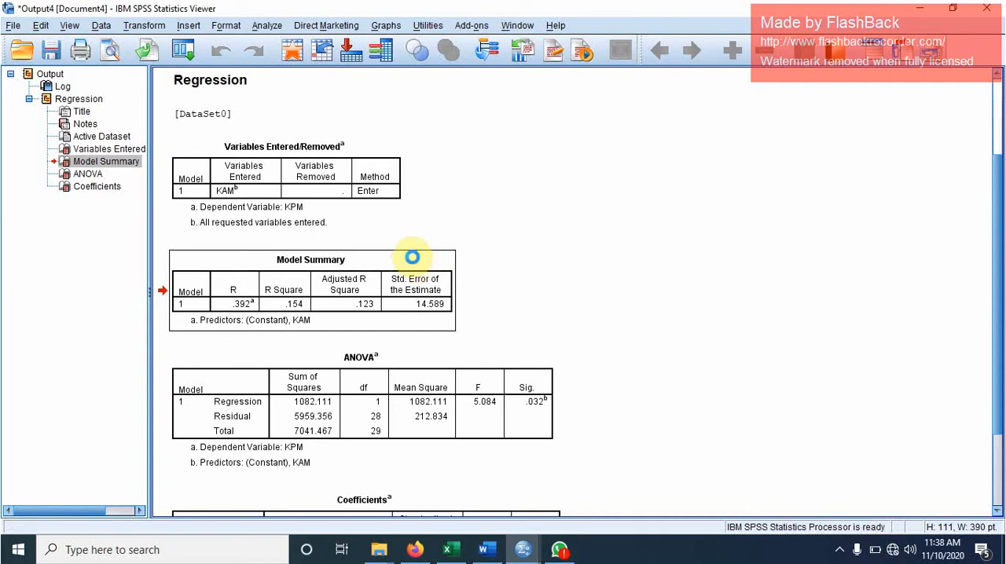
{"action": "left_click", "coordinate": [487, 555]}
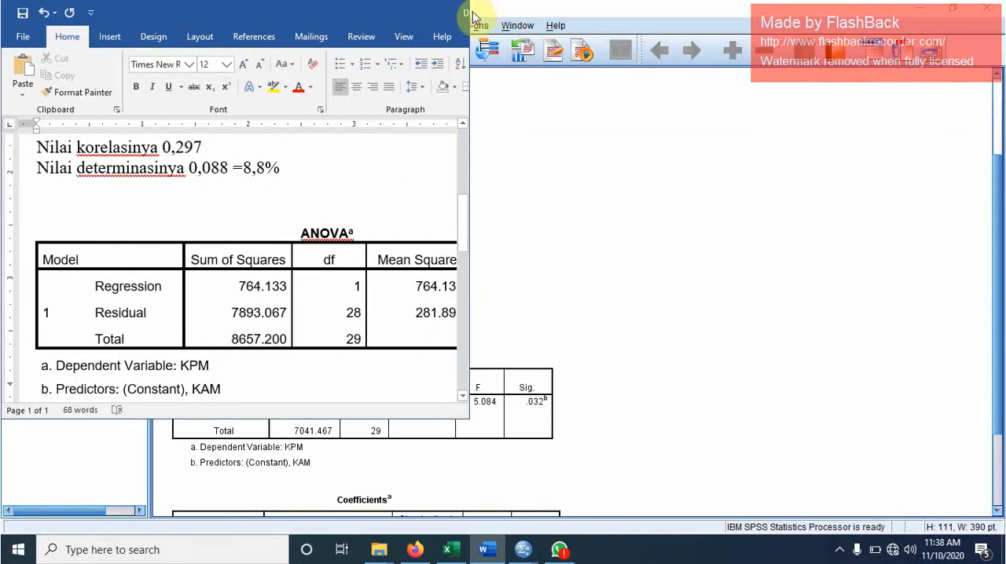
{"action": "left_click", "coordinate": [386, 11]}
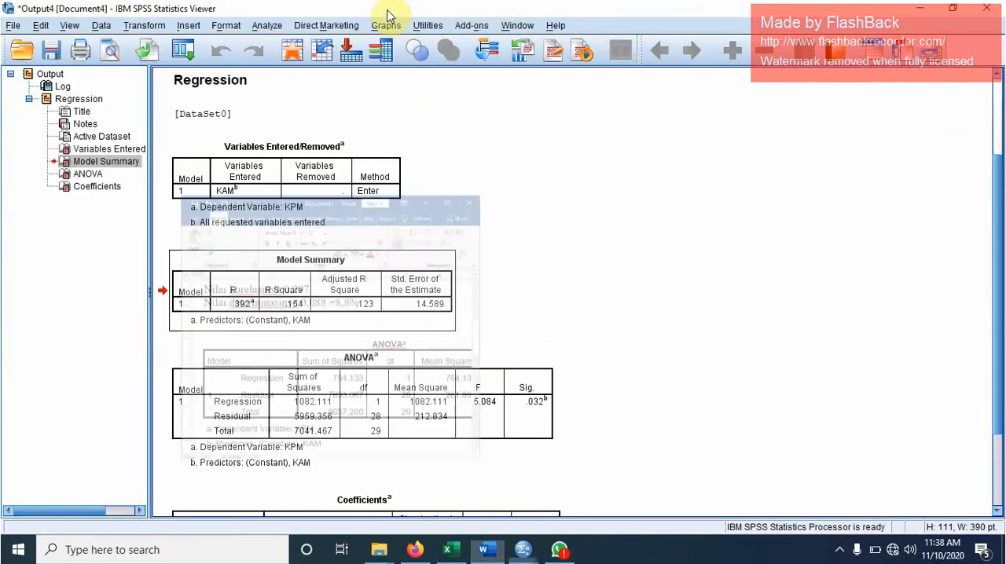
{"action": "left_click", "coordinate": [487, 549]}
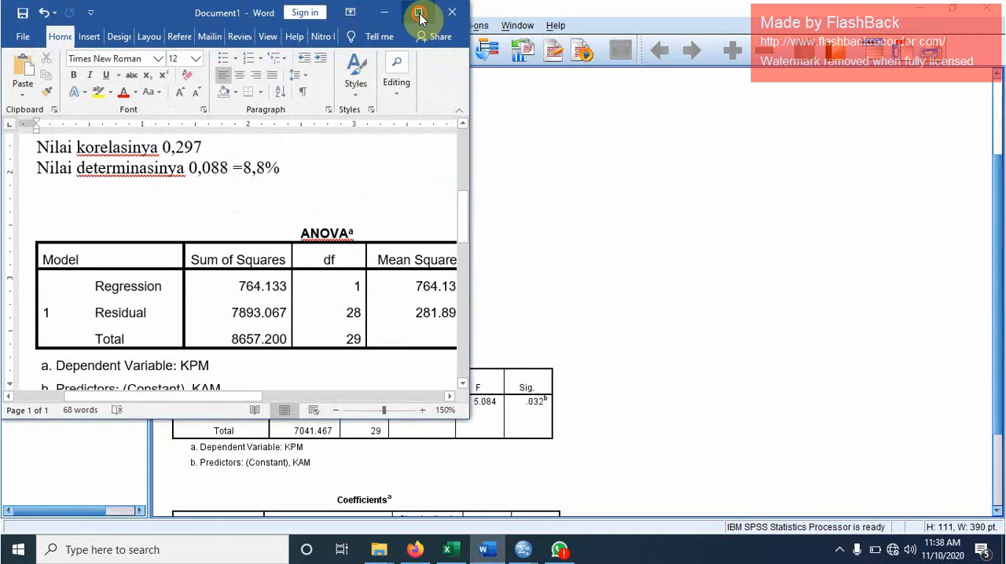
{"action": "left_click", "coordinate": [418, 13]}
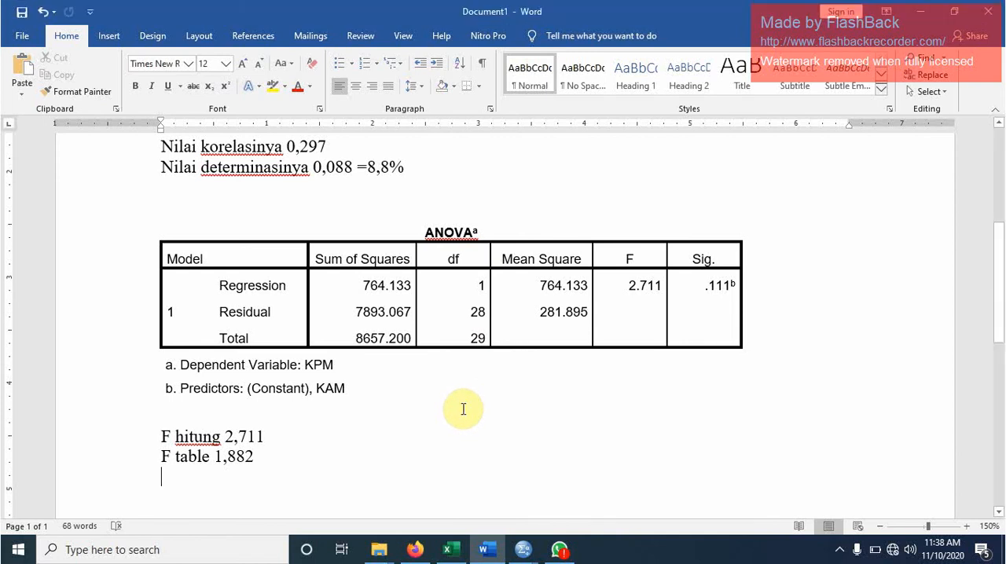
{"action": "key", "text": "ctrl+n"}
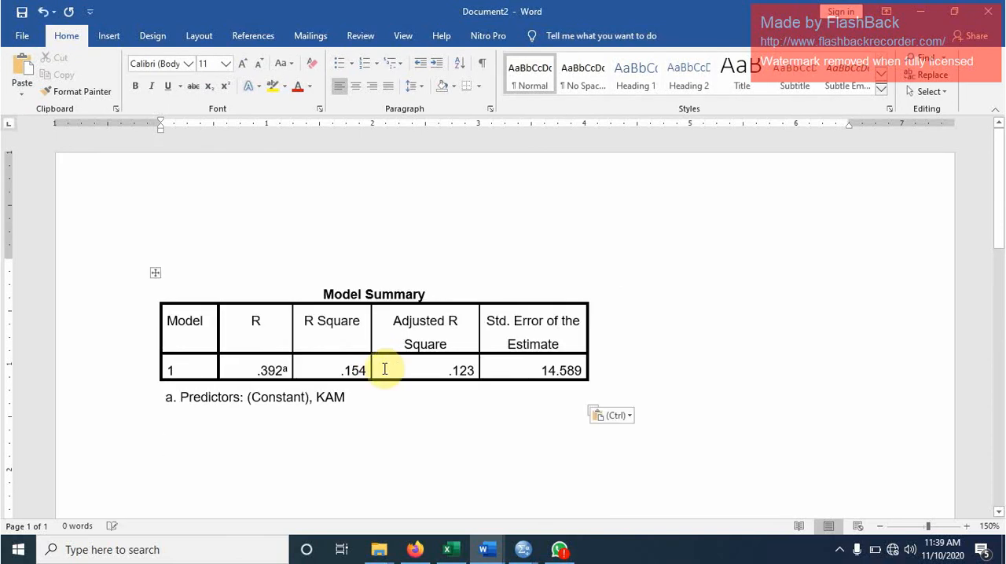
- Write the line "Nilai korelasi 0,392" below the Model Summary table
{"action": "type", "text": "nl"}
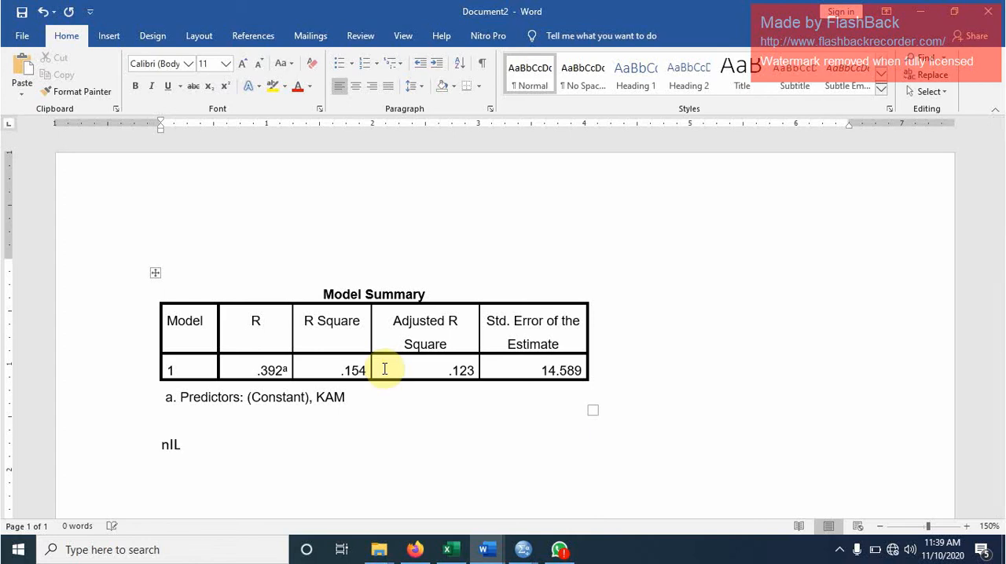
{"action": "key", "text": "BackSpace"}
{"action": "key", "text": "BackSpace"}
{"action": "type", "text": "nilai k"}
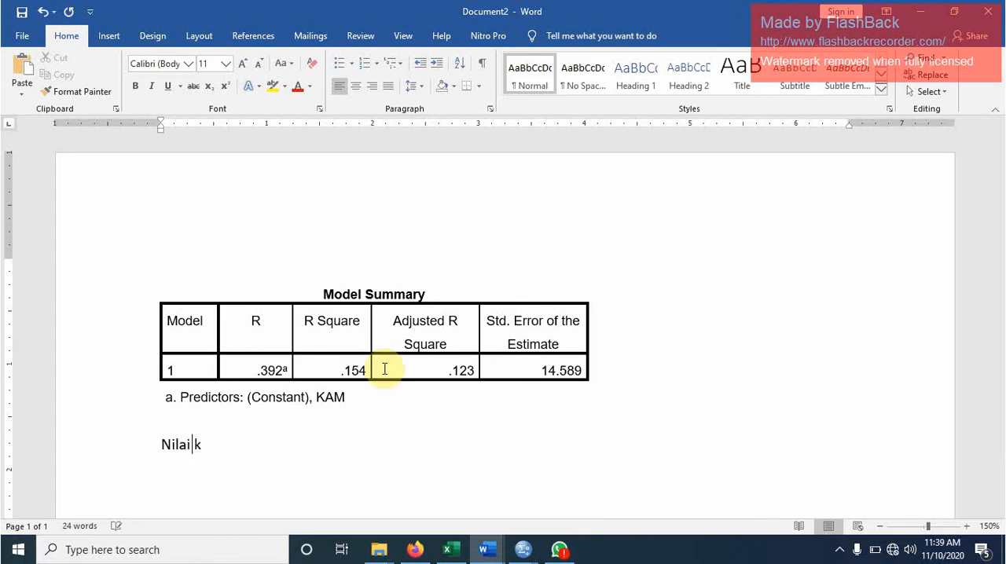
{"action": "type", "text": "orelasi "}
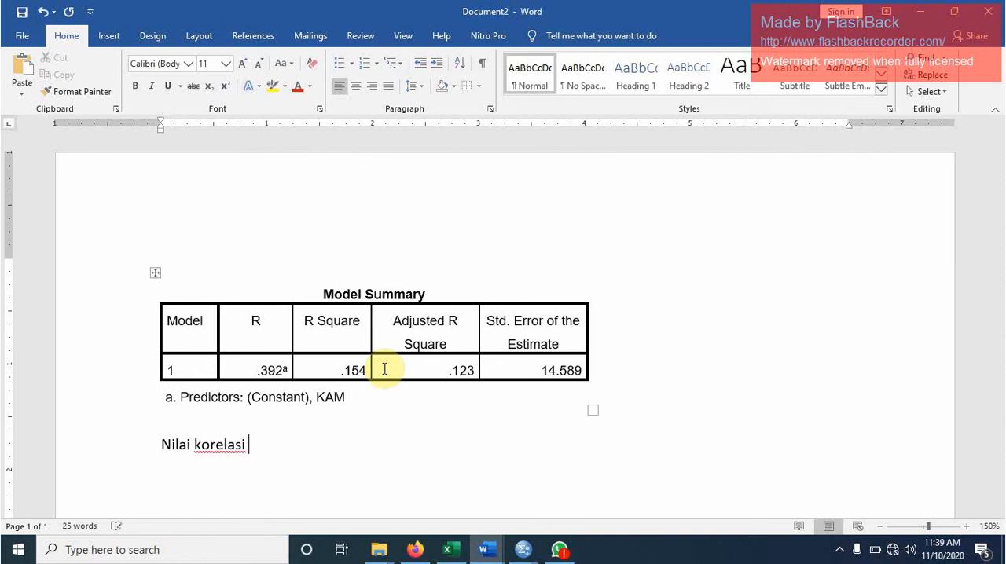
{"action": "type", "text": "0,392"}
{"action": "key", "text": "Return"}
- Write the line "Koefisien determinasi 0,154 atau 15,4%" below the correlation line
{"action": "type", "text": "KO"}
{"action": "key", "text": "BackSpace"}
{"action": "type", "text": "oefise"}
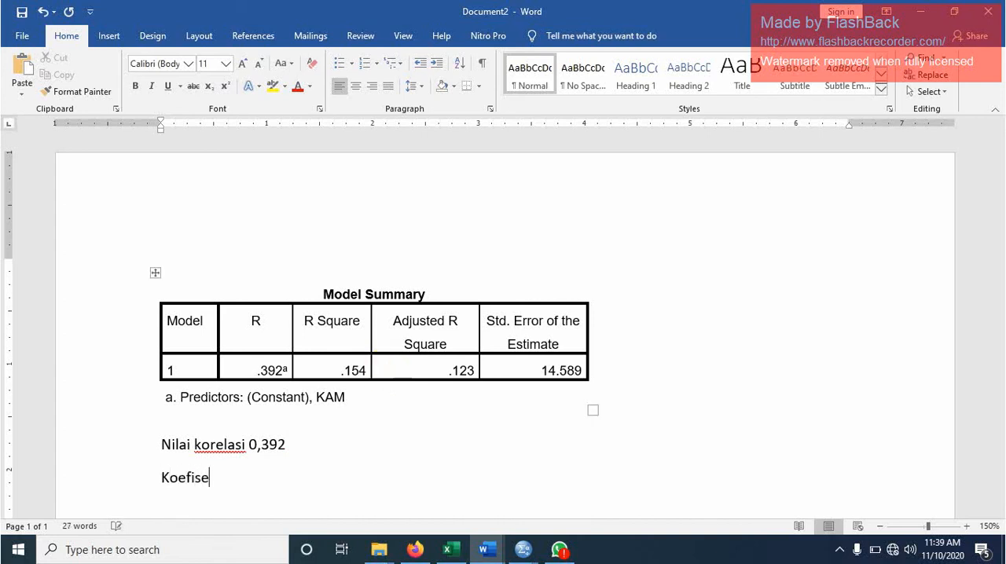
{"action": "key", "text": "BackSpace"}
{"action": "key", "text": "BackSpace"}
{"action": "type", "text": "iesn"}
{"action": "key", "text": "BackSpace"}
{"action": "key", "text": "BackSpace"}
{"action": "type", "text": "n determin"}
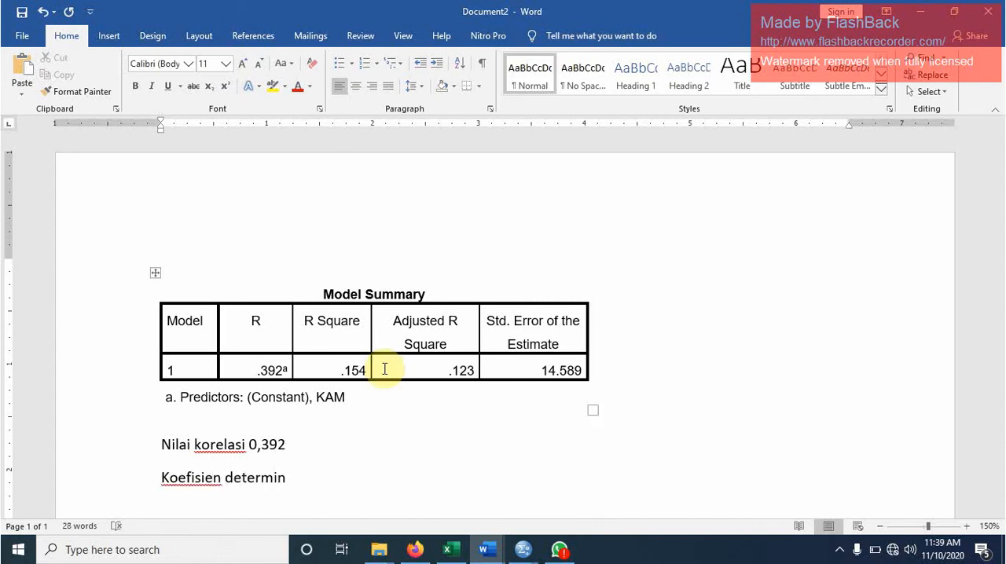
{"action": "type", "text": "asi 0,154"}
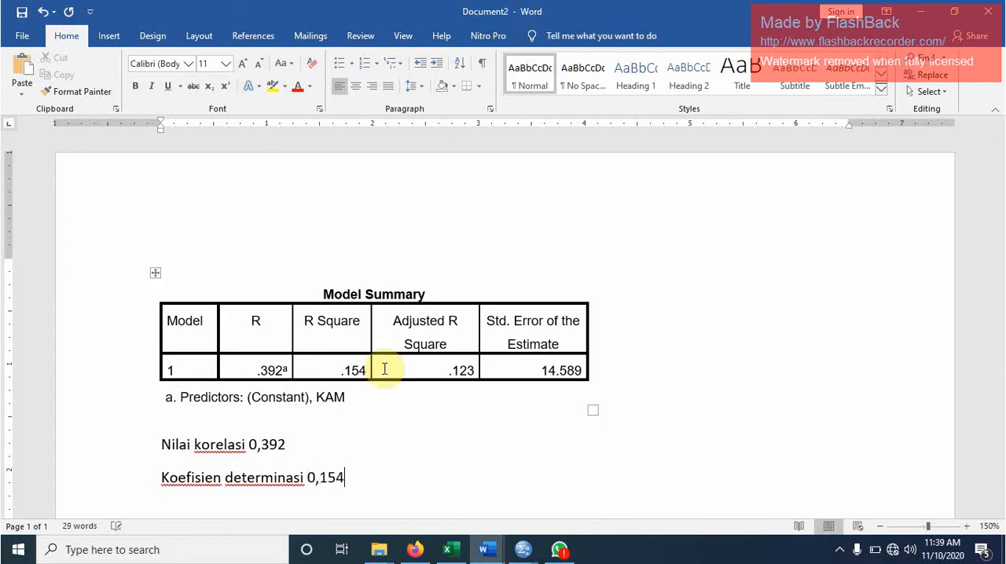
{"action": "type", "text": " atau 15,4"}
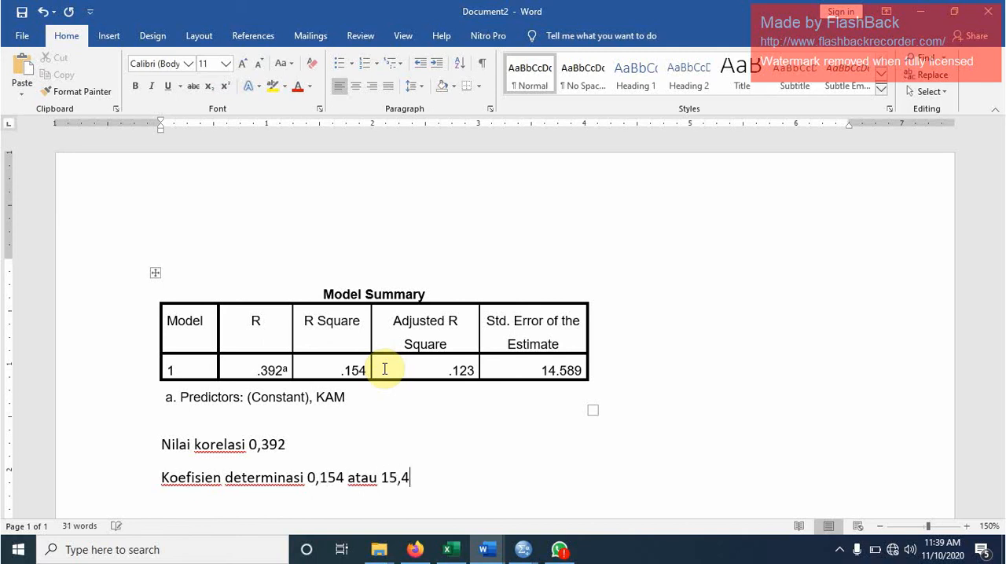
{"action": "type", "text": "%"}
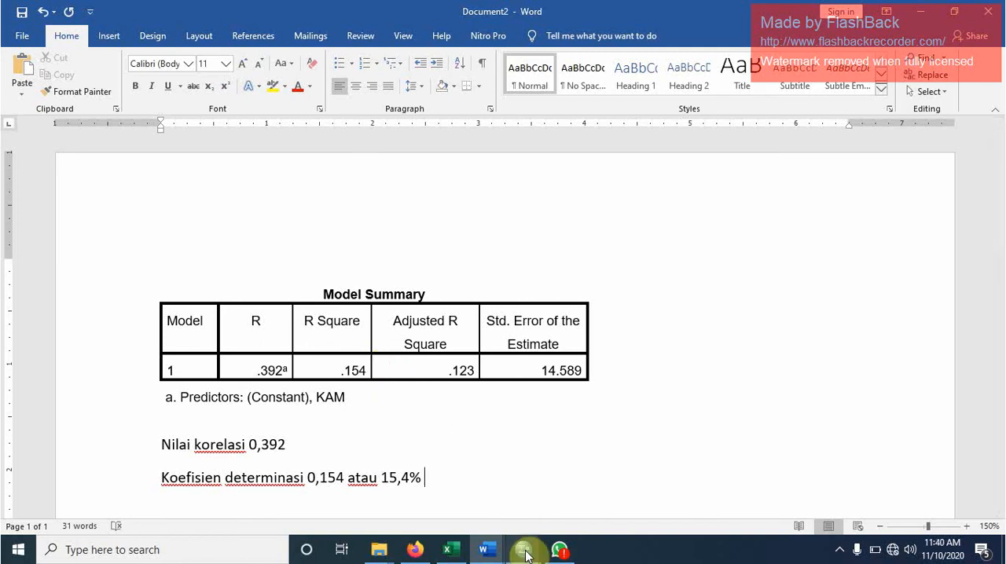
- Copy the ANOVA table from the SPSS regression output and paste it into the Word document below the coefficient of determination line
{"action": "mouse_move", "coordinate": [526, 554]}
{"action": "left_click", "coordinate": [575, 495]}
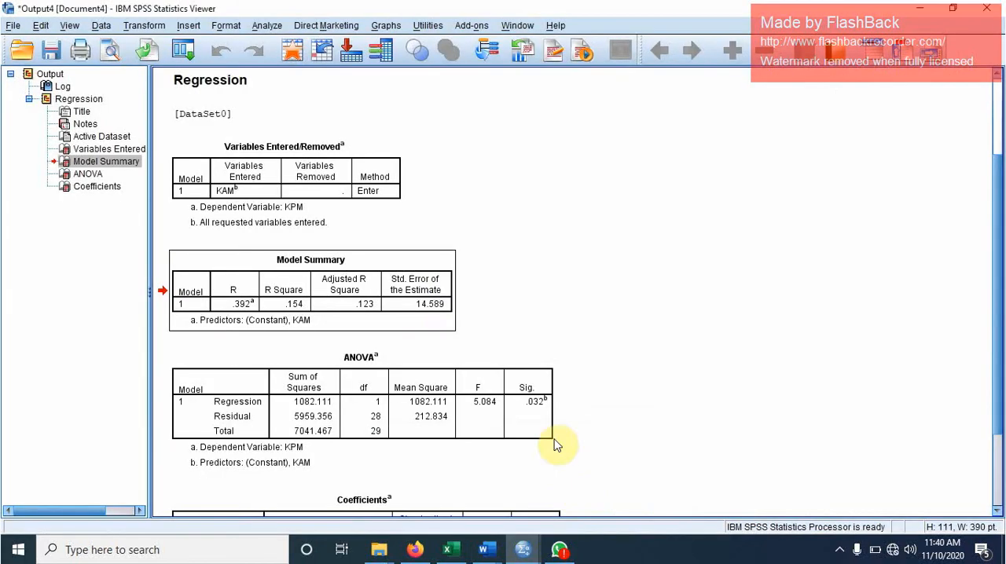
{"action": "left_click", "coordinate": [410, 356]}
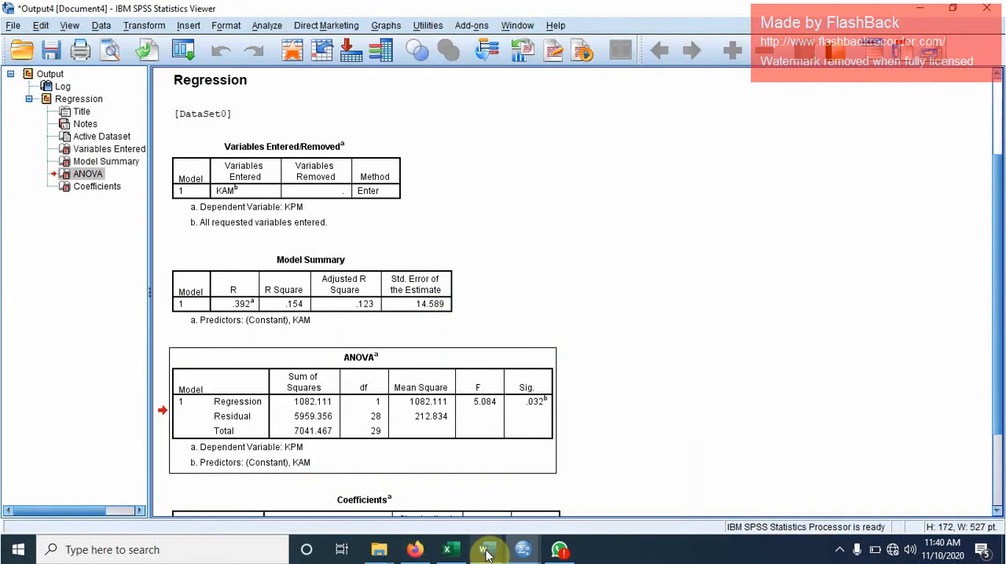
{"action": "mouse_move", "coordinate": [487, 553]}
{"action": "left_click", "coordinate": [543, 495]}
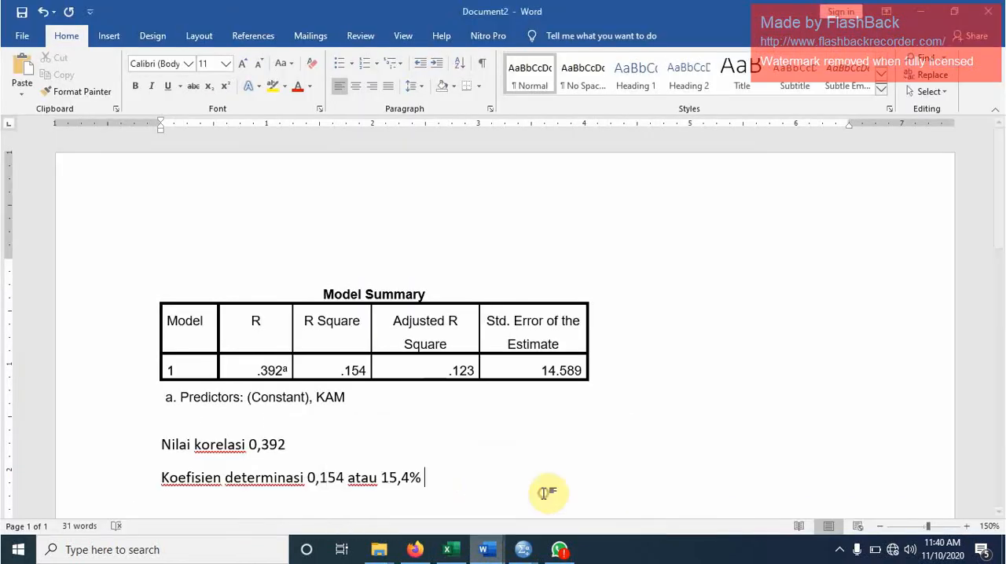
{"action": "key", "text": "Return"}
{"action": "key", "text": "Return"}
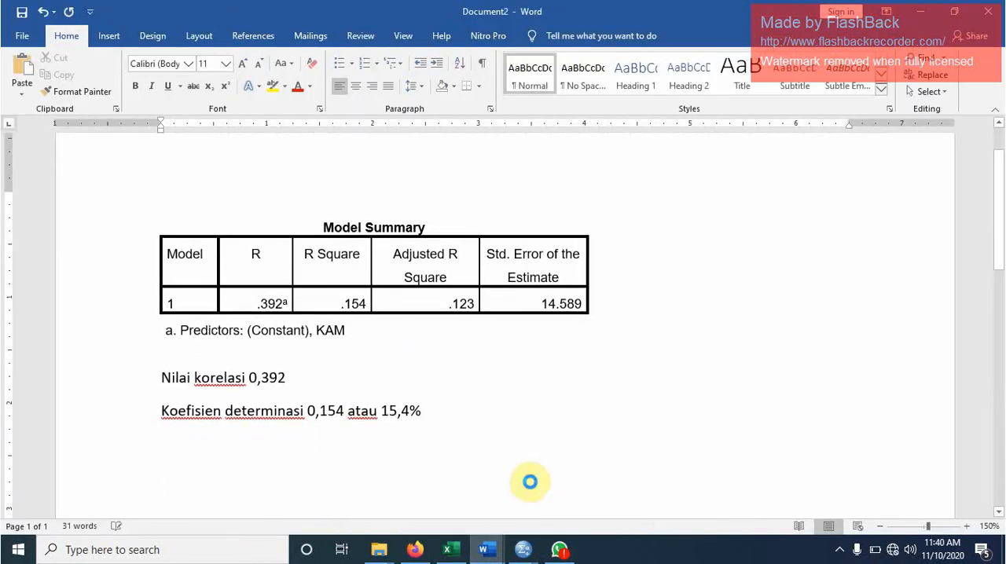
{"action": "type", "text": "ANOVAa Model\tSum of Squares\tdf\tMean Square\tF\tSig. 1\tRegression\t1082.111\t1\t1082.111\t5.084\t.032b \tResidual\t5959.356\t28\t212.834 \tTotal\t7041.467\t29 a. Dependent Variable: KPM b. Predictors: (Constant), KAM"}
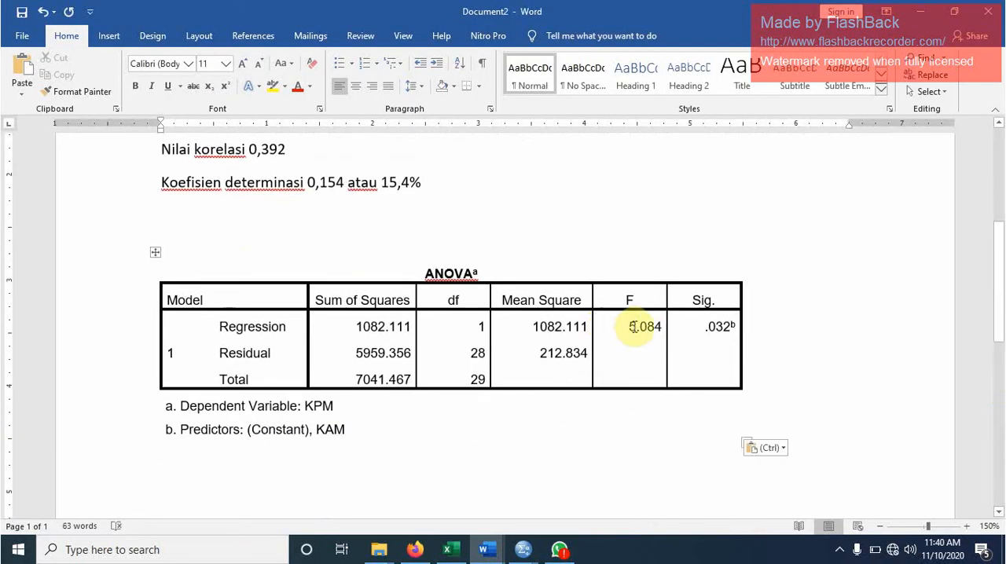
- Write "F hitung 5,084" below the ANOVA table and begin a new line with the label "F tabel"
{"action": "type", "text": "F "}
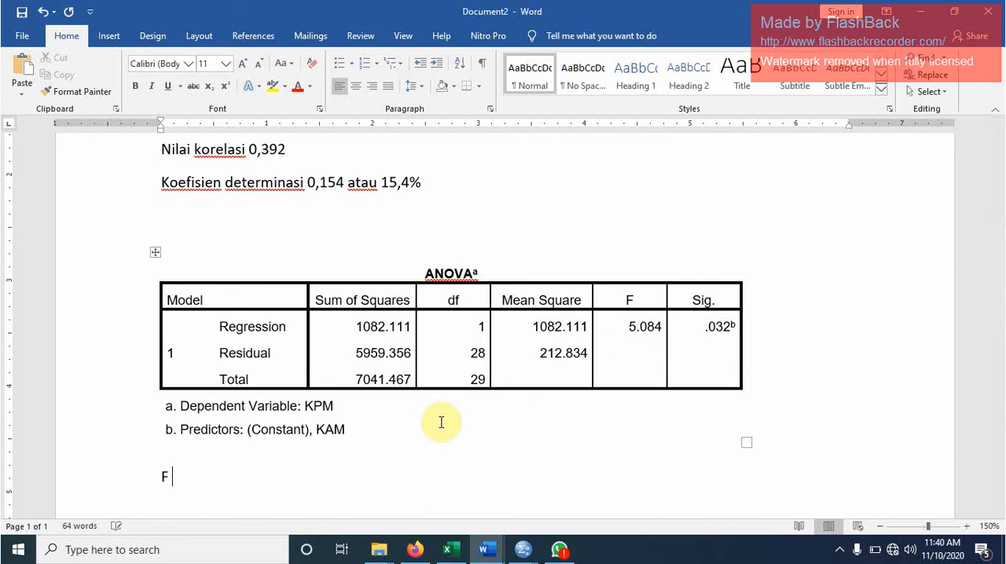
{"action": "type", "text": "hitung"}
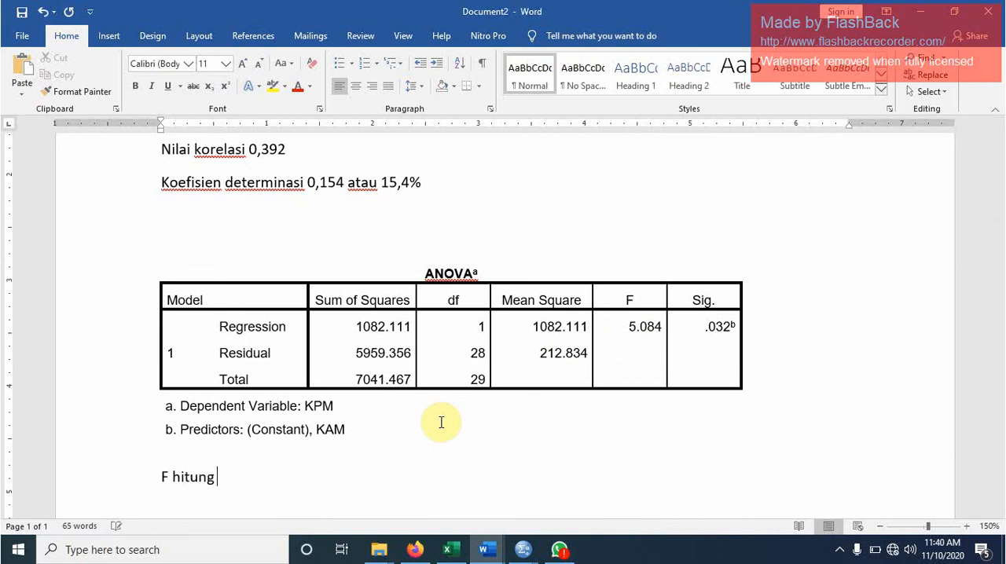
{"action": "type", "text": " 5,0"}
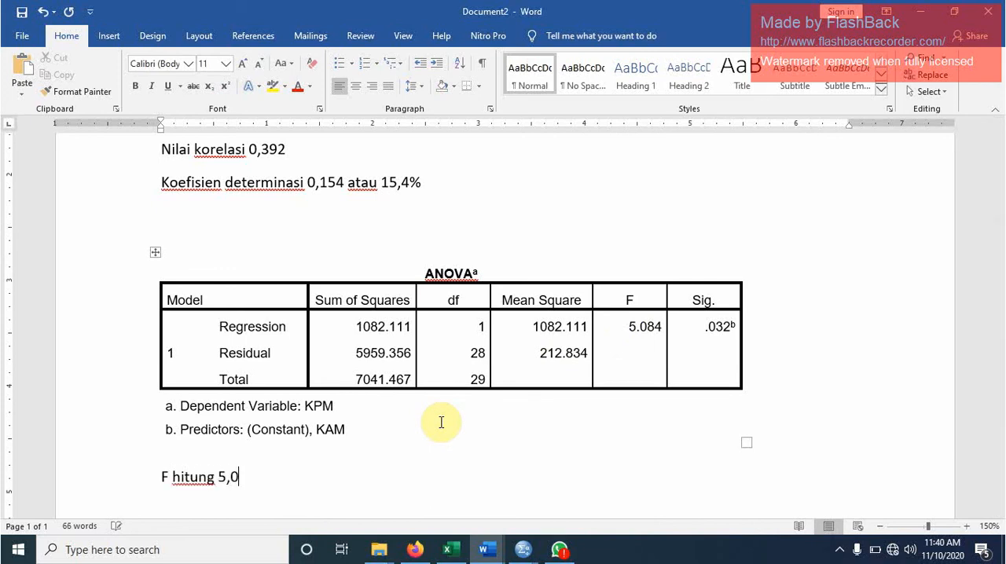
{"action": "type", "text": "84"}
{"action": "key", "text": "Return"}
{"action": "type", "text": "F tabel"}
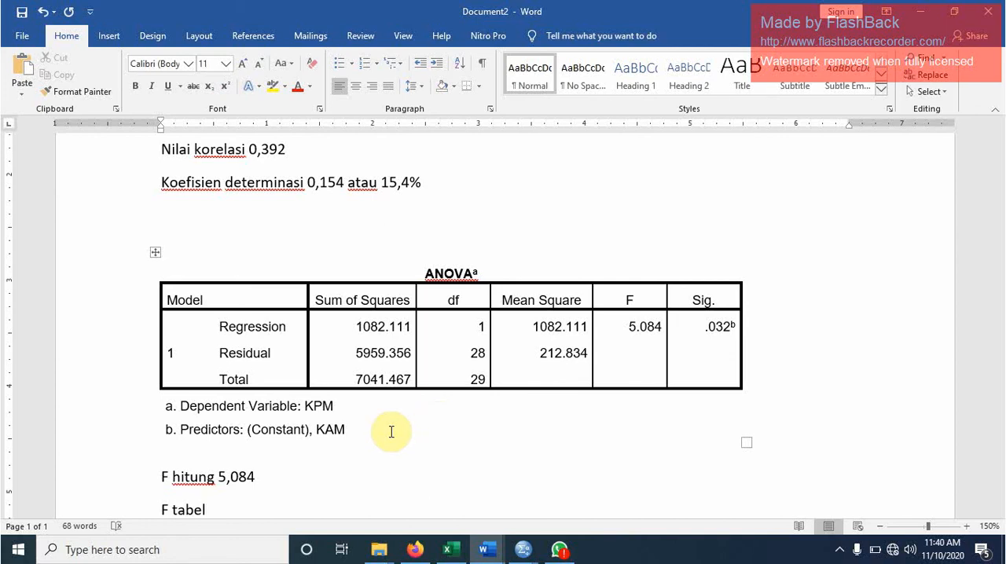
- Switch to the Excel workbook and compute the critical F value in cell E24 with =finv(0.05,1,28)
{"action": "left_click", "coordinate": [449, 549]}
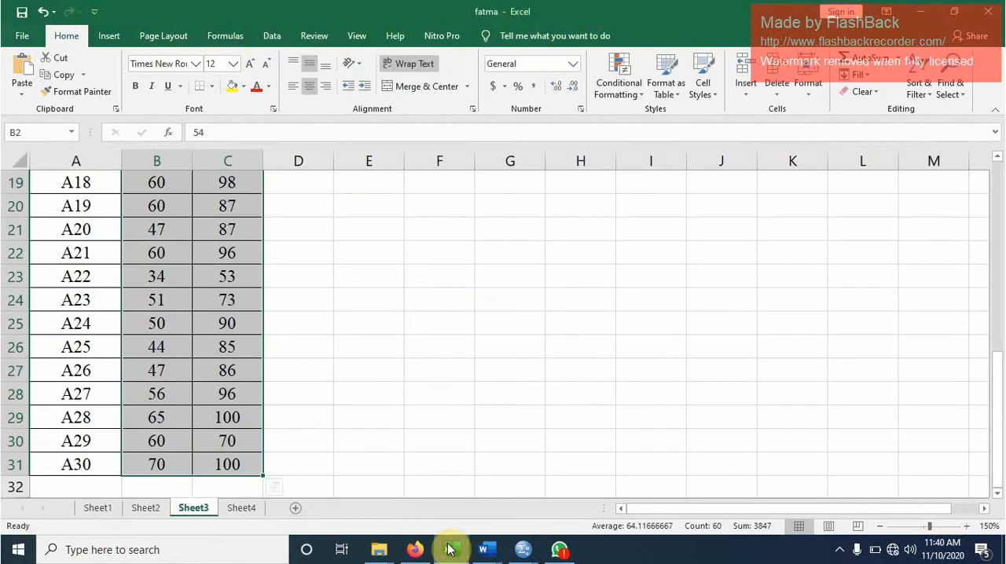
{"action": "left_click", "coordinate": [389, 305]}
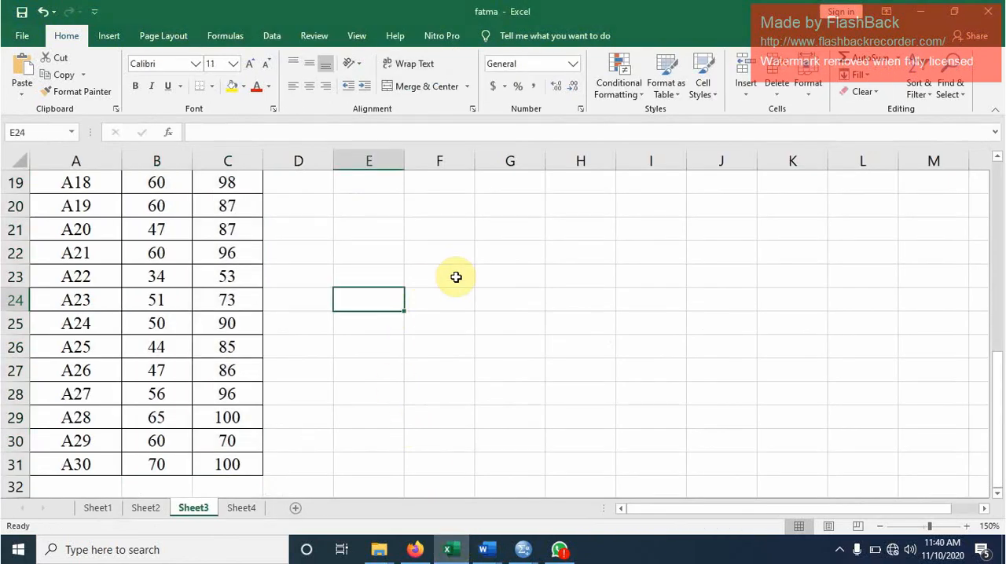
{"action": "type", "text": "=fi"}
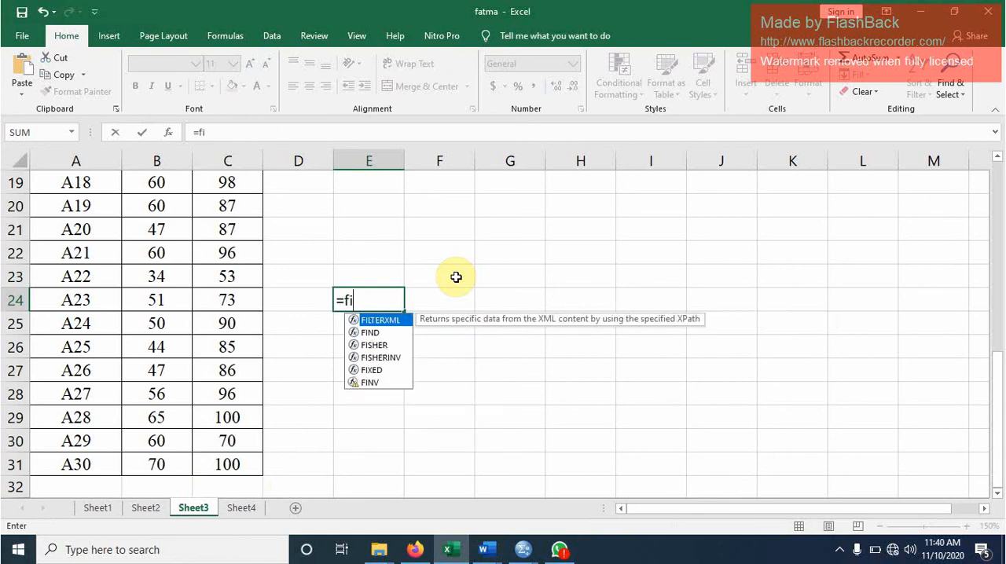
{"action": "type", "text": "nv("}
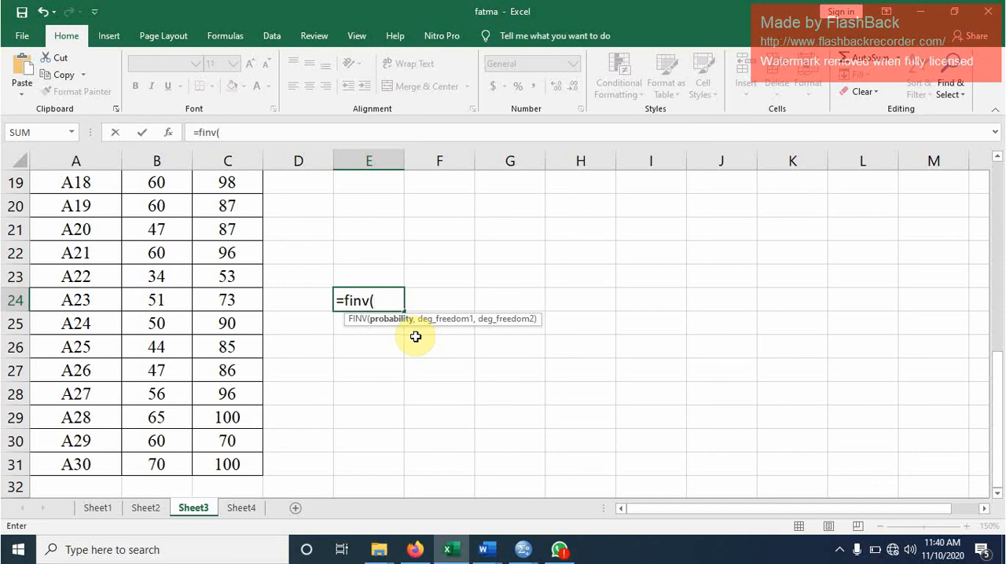
{"action": "type", "text": "0.05"}
{"action": "type", "text": ",1"}
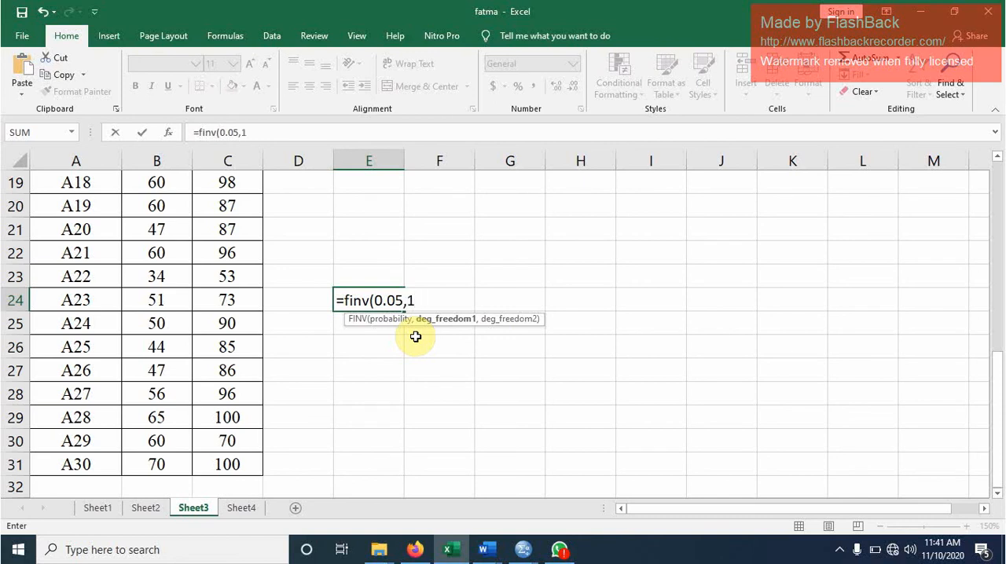
{"action": "type", "text": ","}
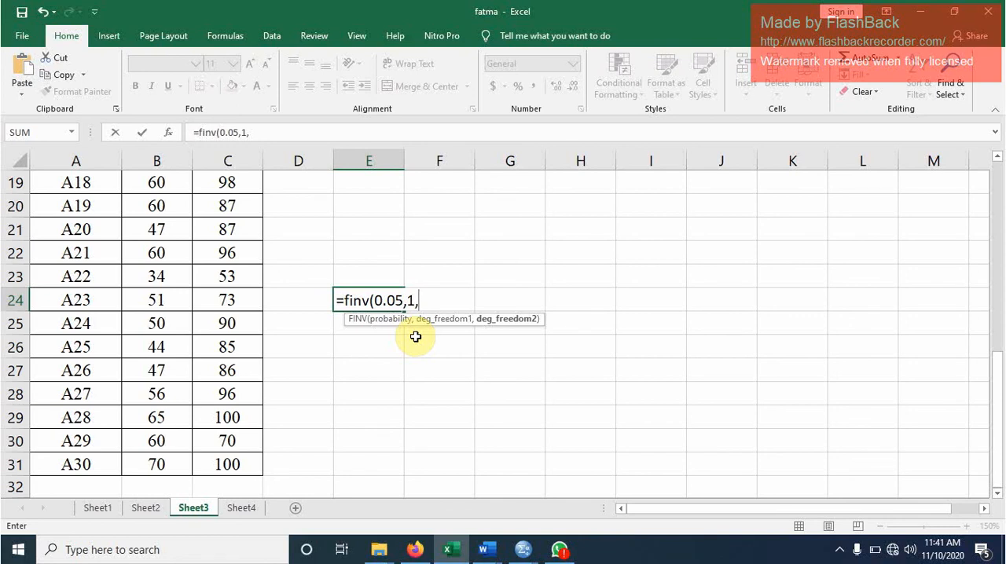
{"action": "type", "text": "28)"}
{"action": "key", "text": "Return"}
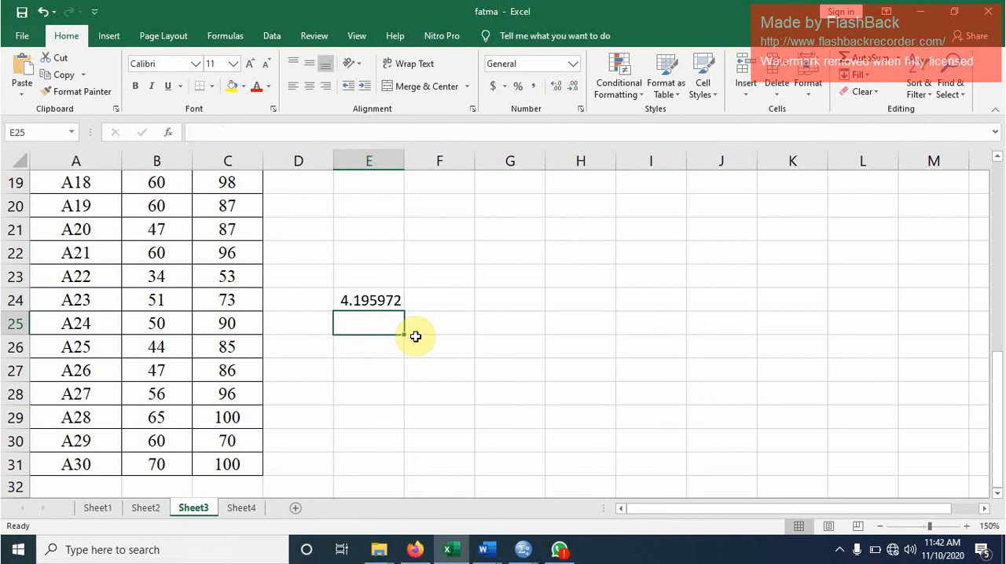
- Try the semicolon form of the formula, =finv(0,05;1;28), in cell E25 and discard it
{"action": "type", "text": "=f"}
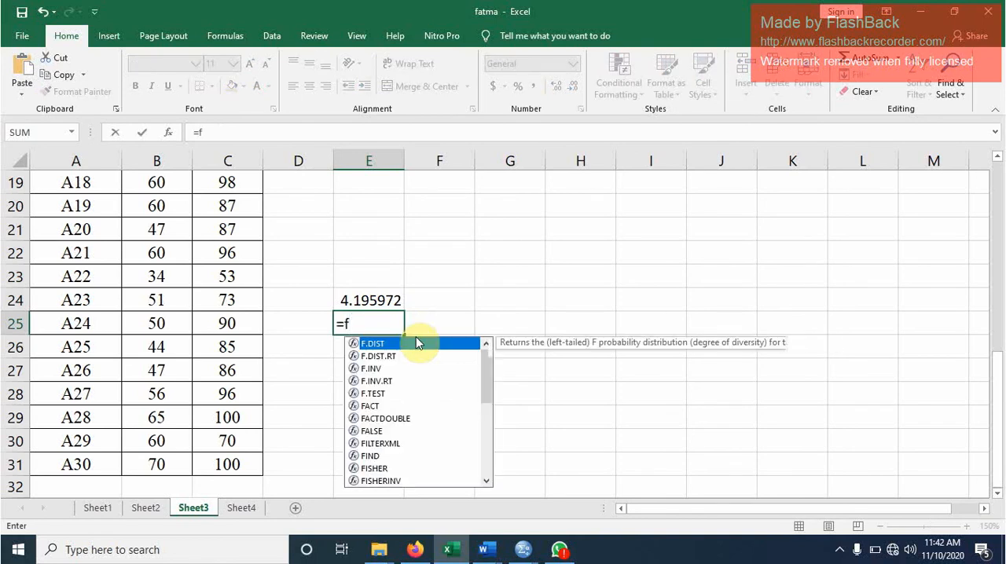
{"action": "type", "text": "inv("}
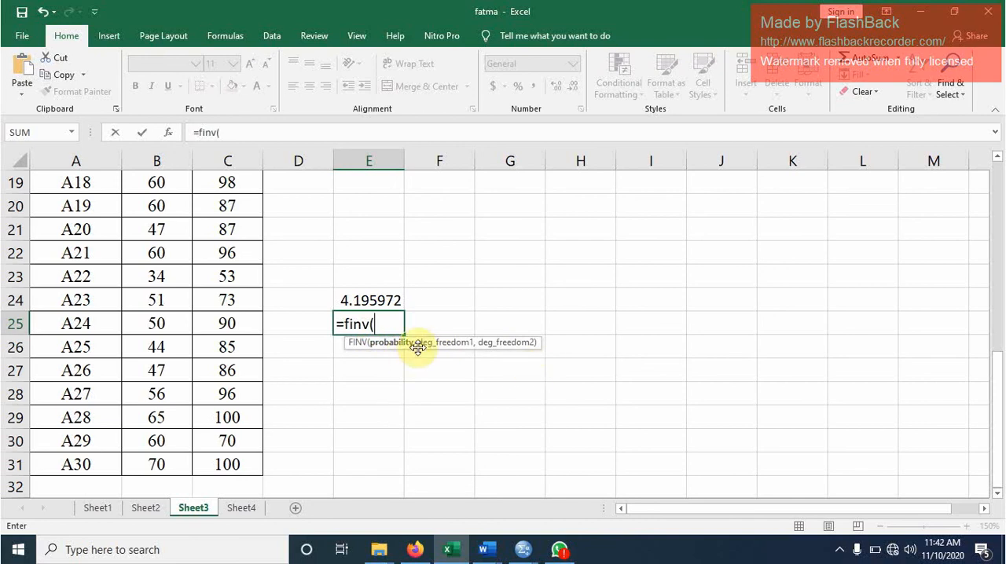
{"action": "type", "text": "0"}
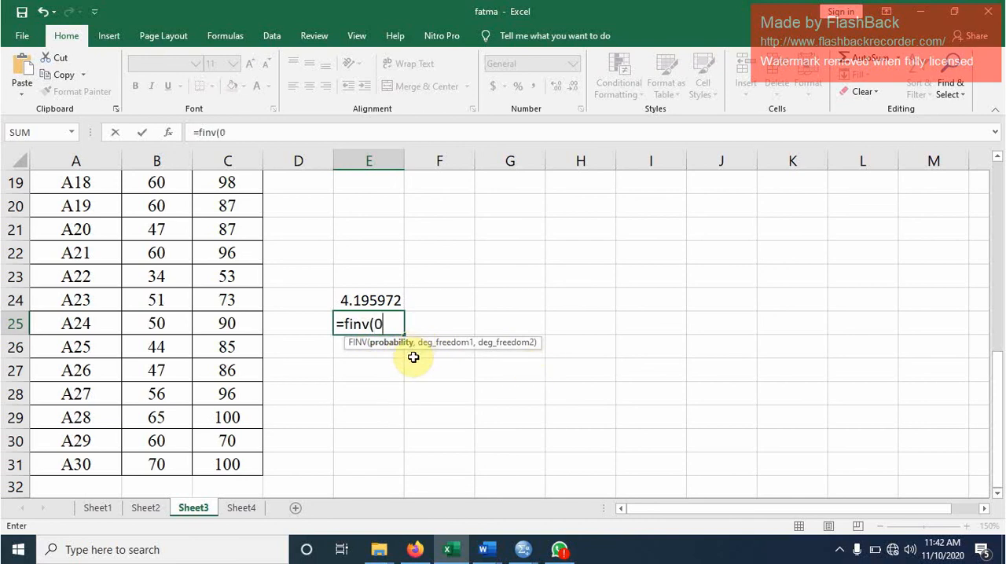
{"action": "type", "text": ",05;"}
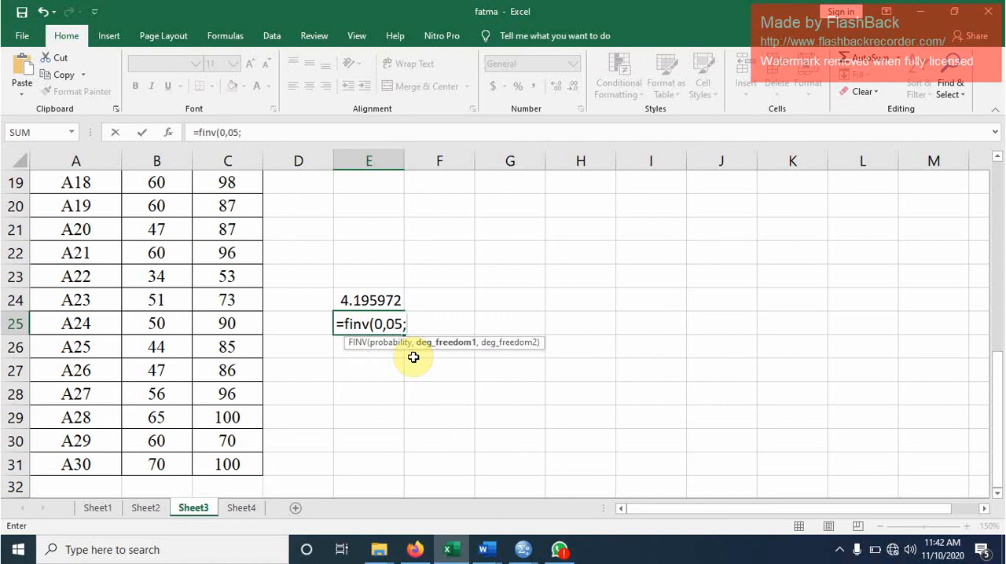
{"action": "type", "text": "1;28)"}
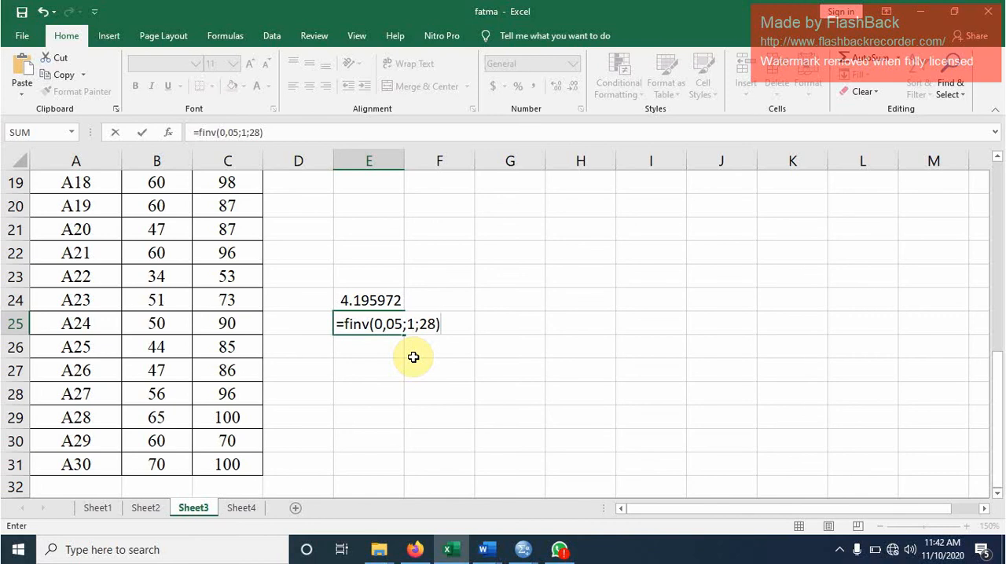
{"action": "key", "text": "BackSpace"}
{"action": "key", "text": "BackSpace"}
{"action": "key", "text": "BackSpace"}
{"action": "key", "text": "BackSpace"}
{"action": "key", "text": "BackSpace"}
{"action": "key", "text": "BackSpace"}
{"action": "key", "text": "BackSpace"}
{"action": "key", "text": "BackSpace"}
{"action": "key", "text": "BackSpace"}
{"action": "key", "text": "BackSpace"}
{"action": "key", "text": "BackSpace"}
{"action": "key", "text": "BackSpace"}
{"action": "key", "text": "BackSpace"}
{"action": "key", "text": "BackSpace"}
{"action": "key", "text": "BackSpace"}
{"action": "key", "text": "BackSpace"}
{"action": "key", "text": "Return"}
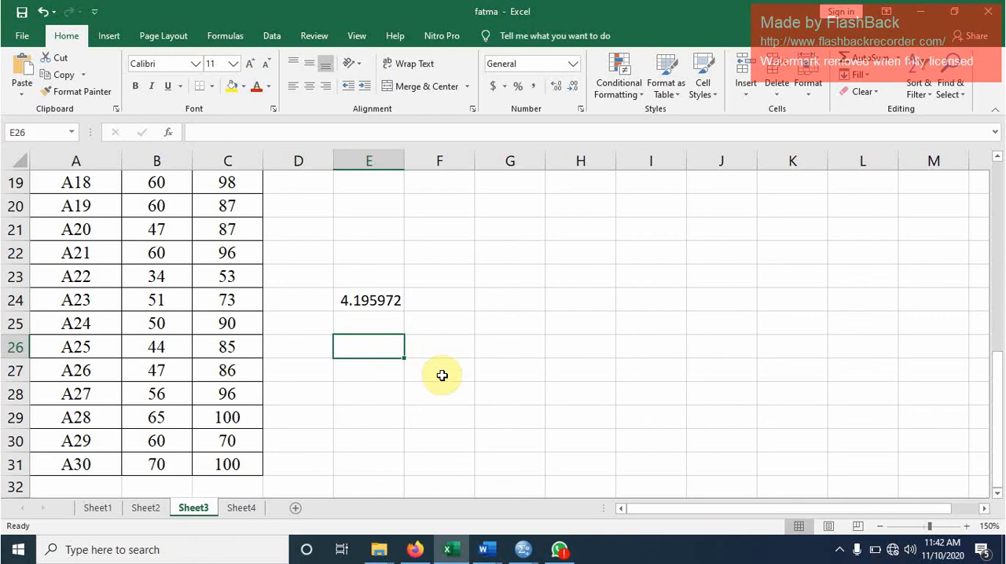
- Return to Document2 in Word and complete the F table line with the value 4,195
{"action": "left_click", "coordinate": [487, 550]}
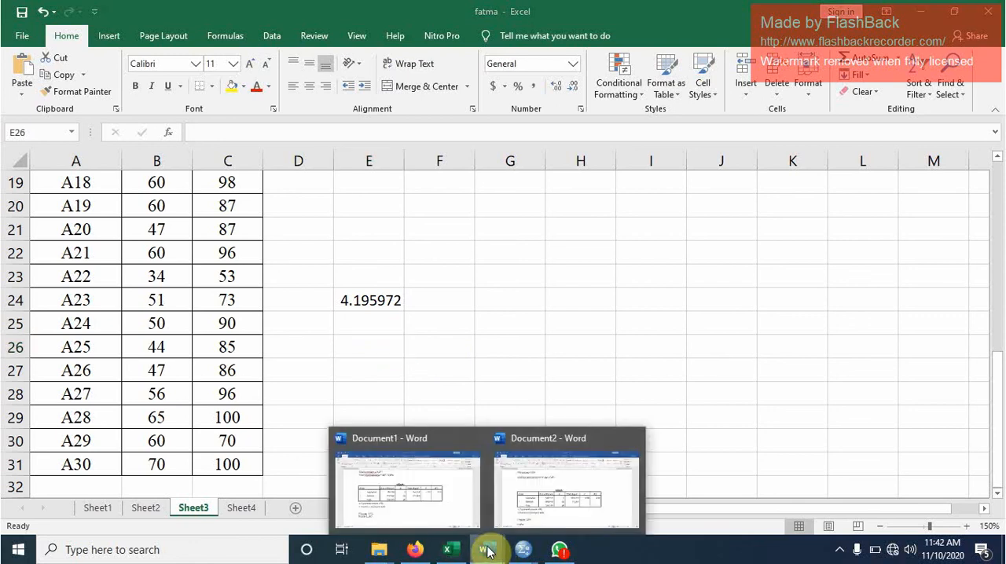
{"action": "left_click", "coordinate": [534, 501]}
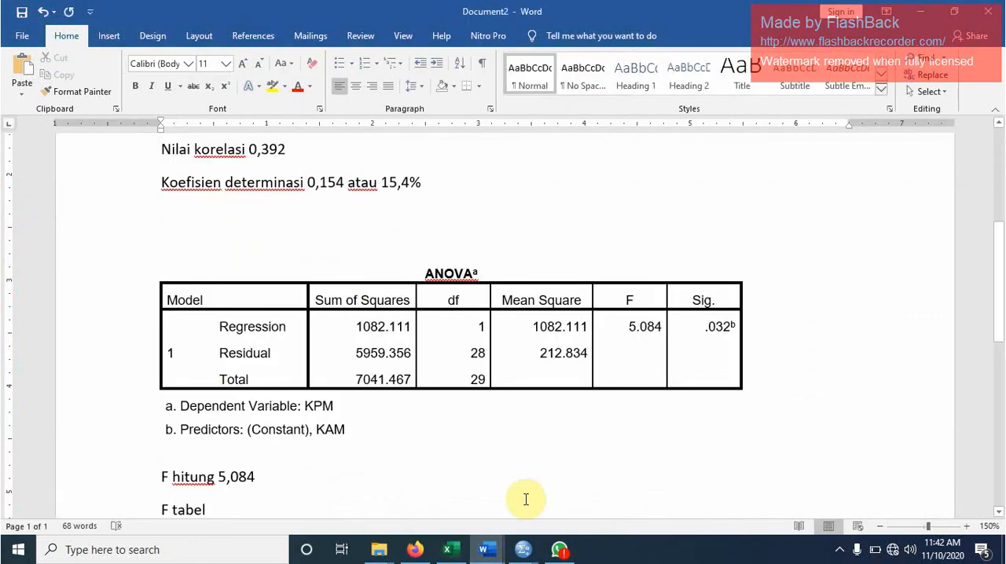
{"action": "type", "text": "4"}
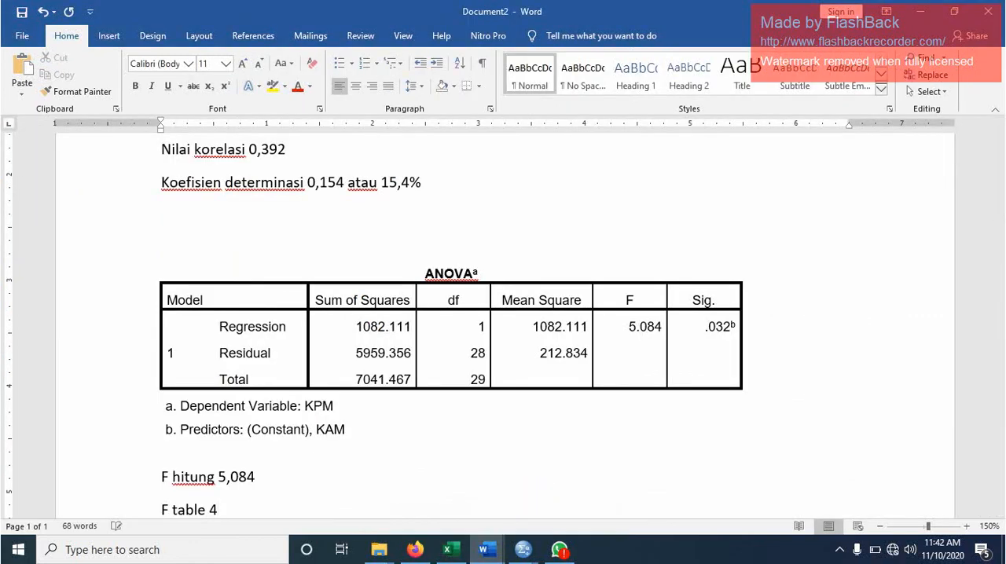
{"action": "type", "text": ",195"}
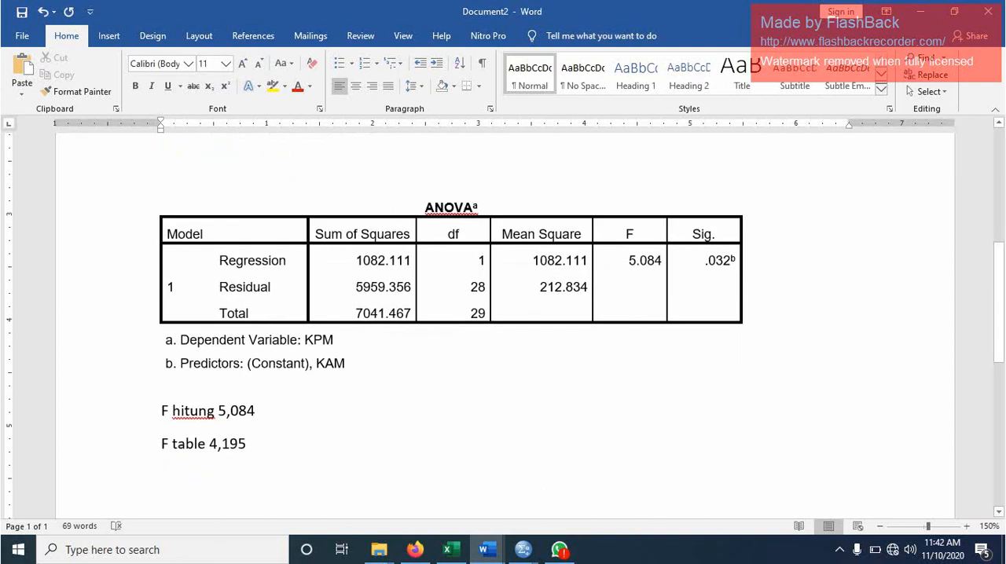
- Write the comparison line "F htung > f table" below the F table line, followed by blank lines
{"action": "type", "text": "F htung"}
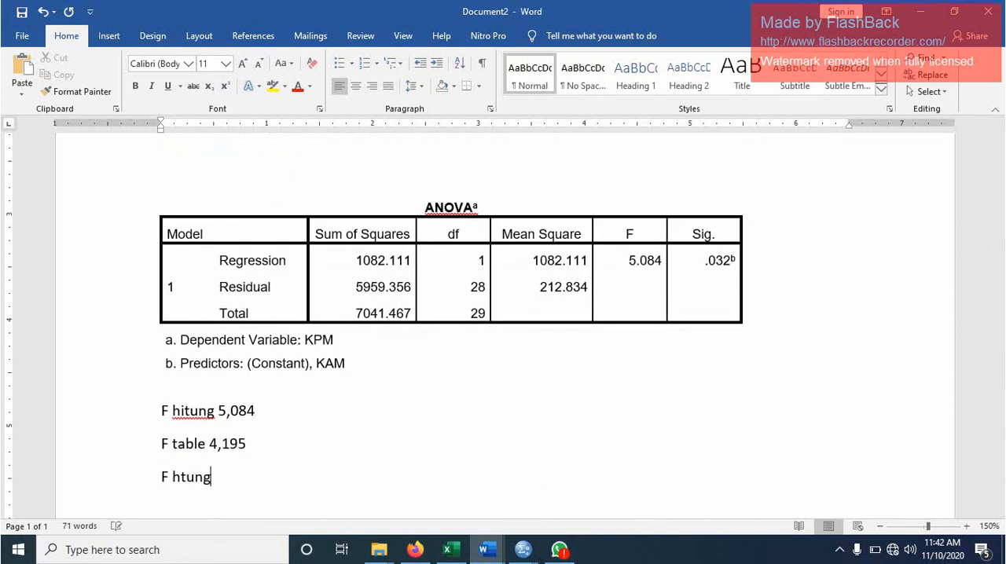
{"action": "type", "text": " > f table"}
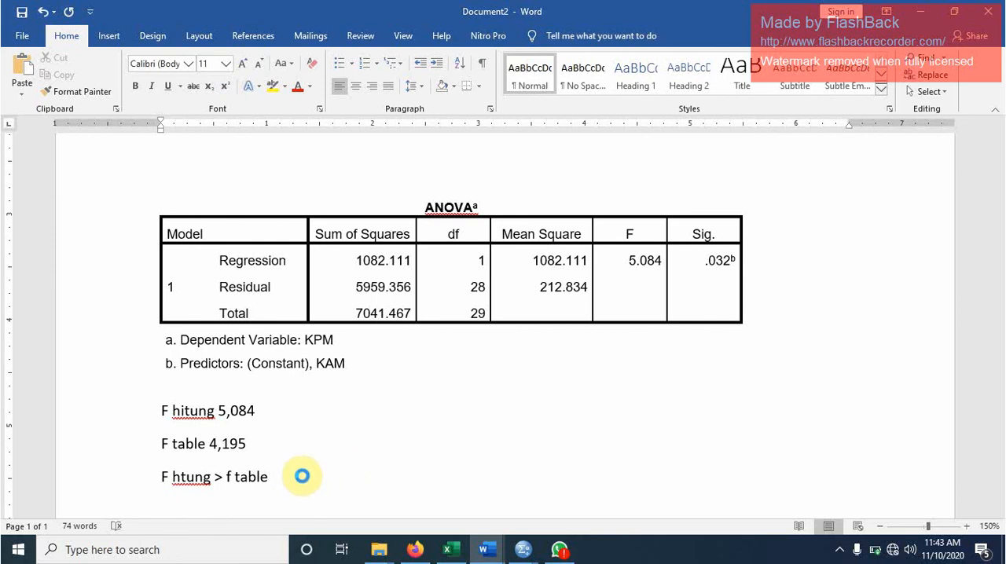
{"action": "key", "text": "Return"}
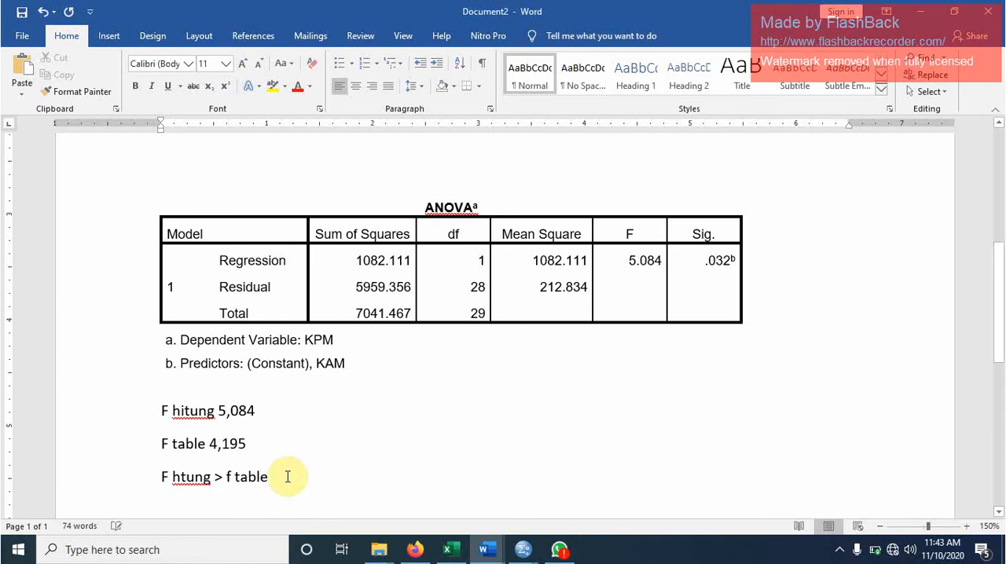
{"action": "key", "text": "Return"}
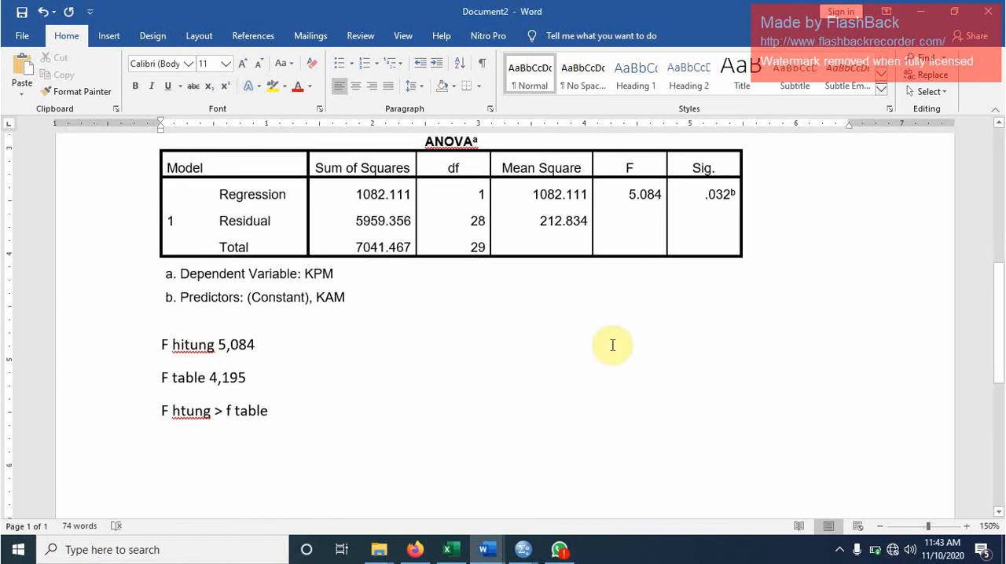
- Write the significance comparison "Nilai Sig. 0,032 < 0,05" on a separate line below the F comparison
{"action": "left_click_drag", "start_coordinate": [704, 201], "coordinate": [757, 198]}
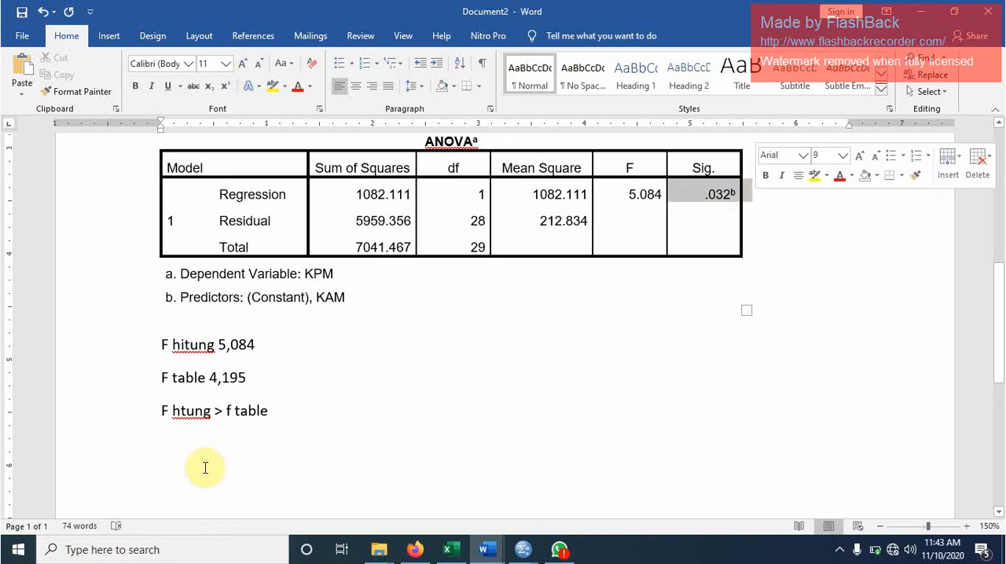
{"action": "double_click", "coordinate": [157, 473]}
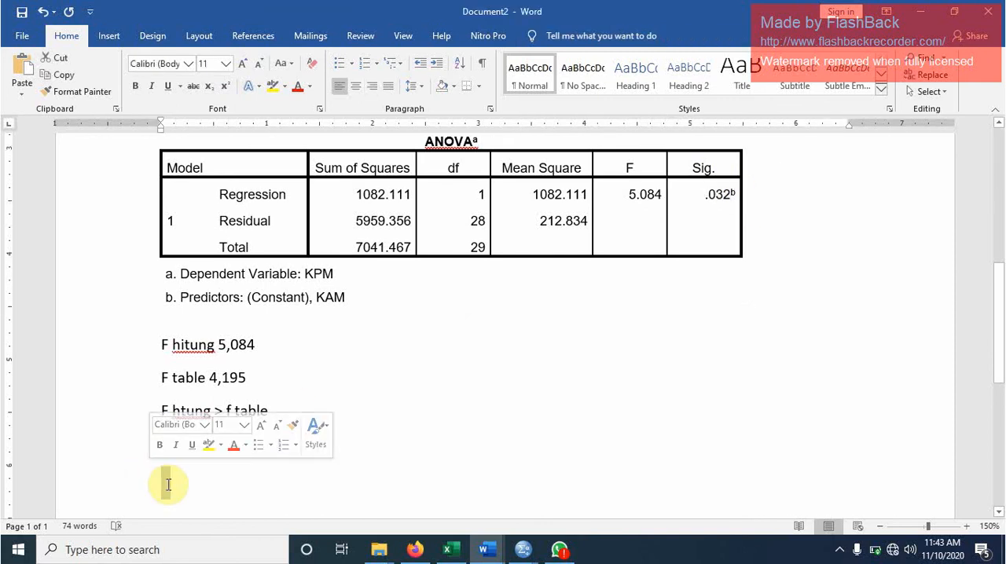
{"action": "type", "text": "Nilai S"}
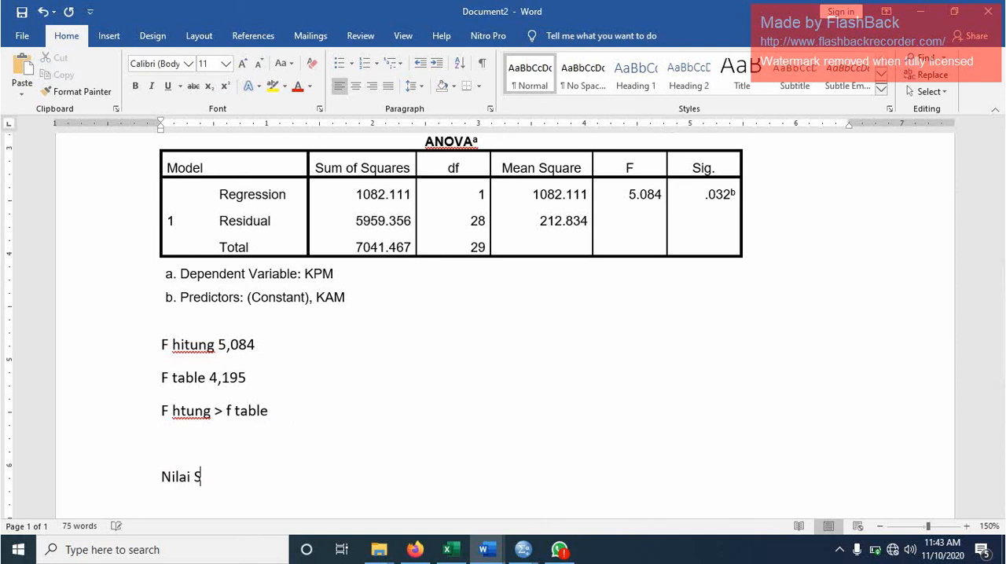
{"action": "type", "text": "ig. 0,032 < 0,05"}
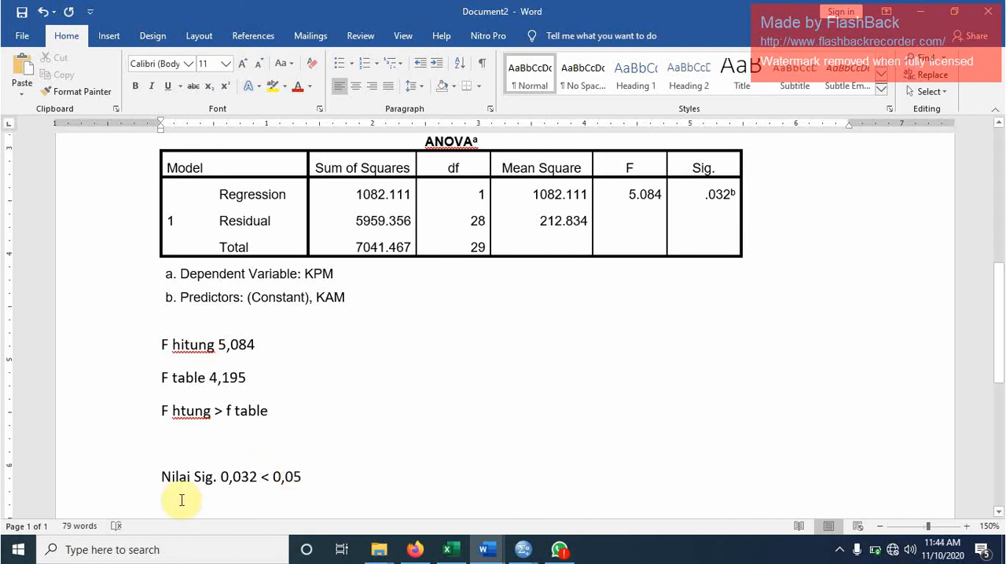
- Copy the Coefficients table from the SPSS output Output4 and paste it below the Sig. line in Word's Document2
{"action": "mouse_move", "coordinate": [521, 552]}
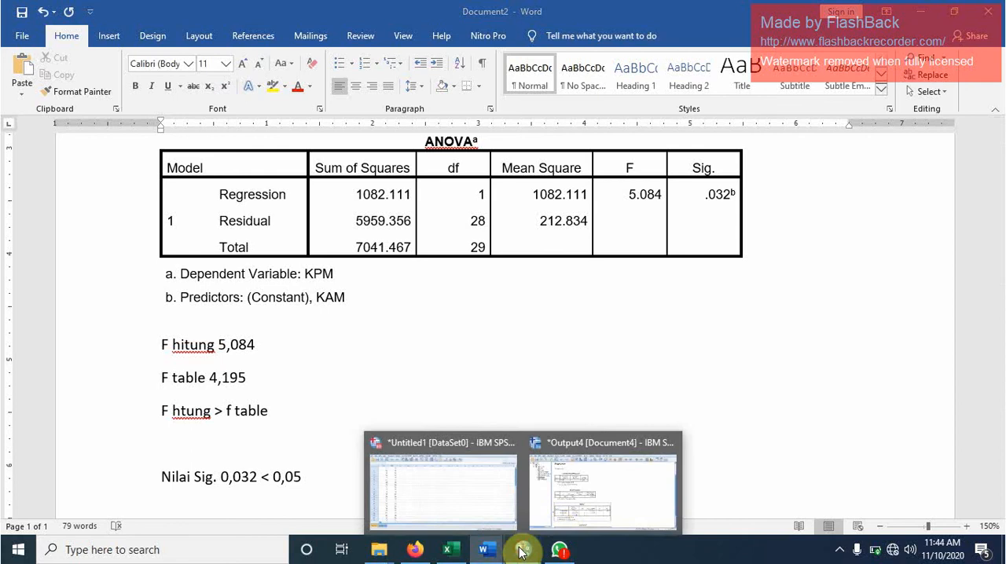
{"action": "left_click", "coordinate": [618, 487]}
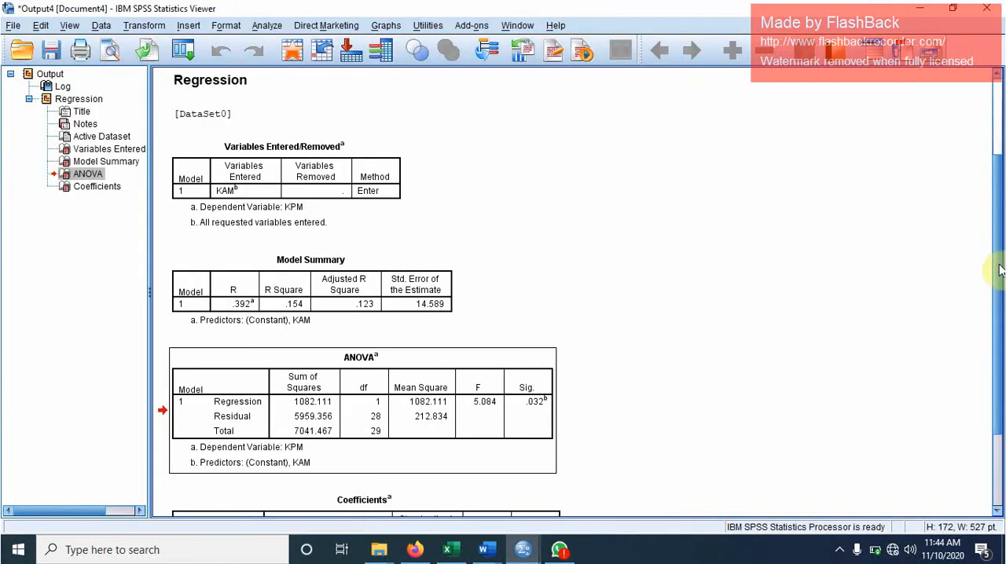
{"action": "left_click_drag", "start_coordinate": [999, 269], "coordinate": [997, 357]}
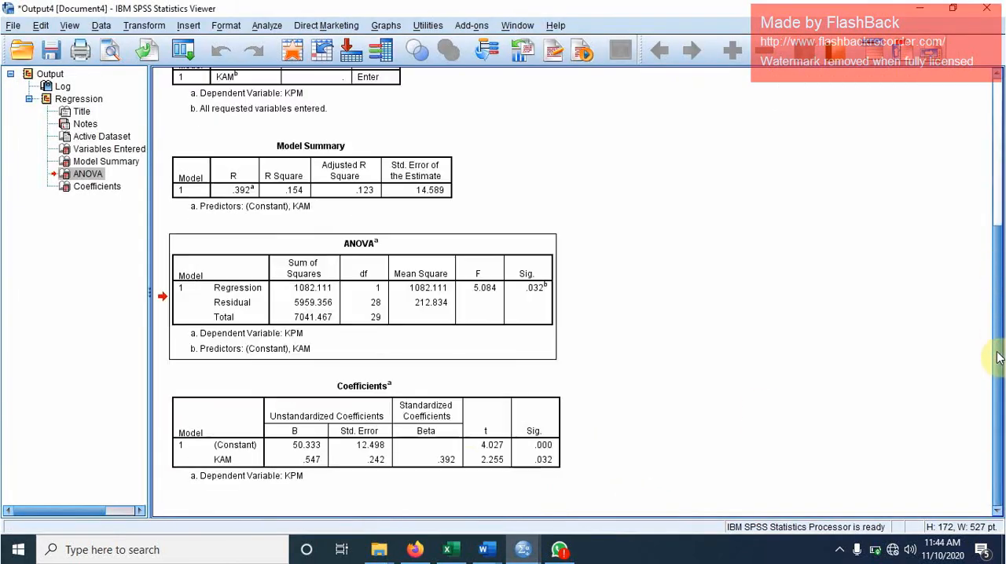
{"action": "left_click", "coordinate": [429, 385]}
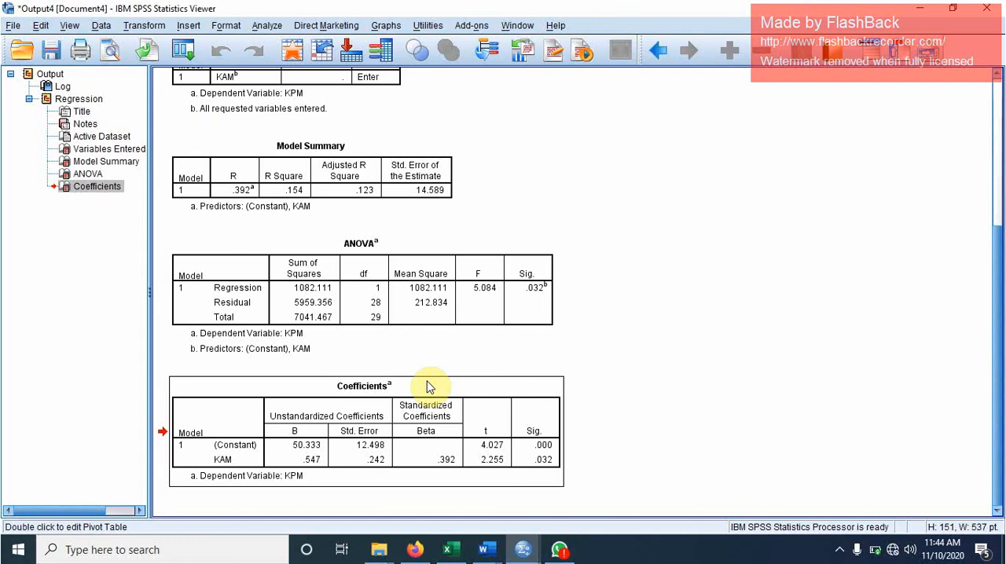
{"action": "left_click", "coordinate": [485, 550]}
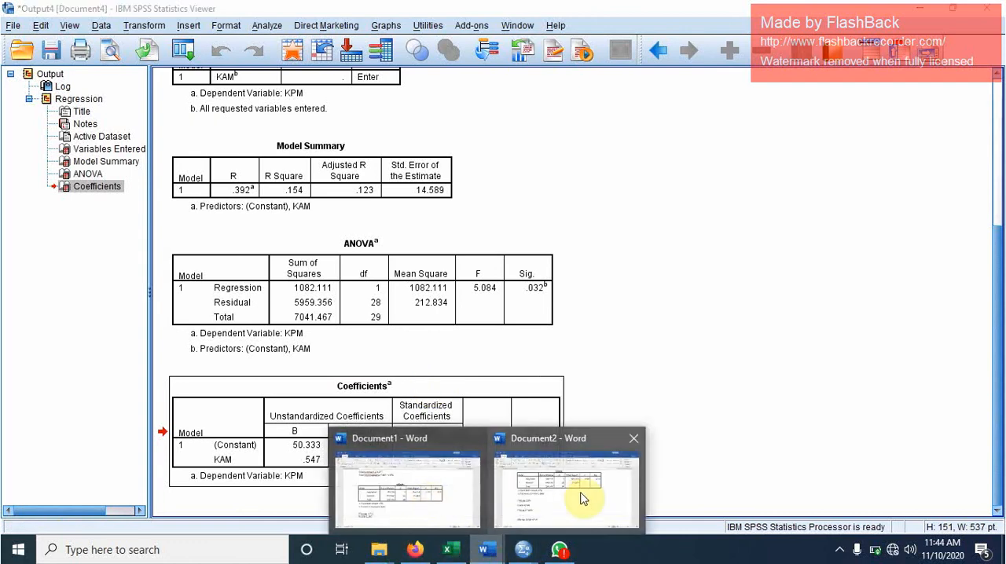
{"action": "left_click", "coordinate": [581, 498]}
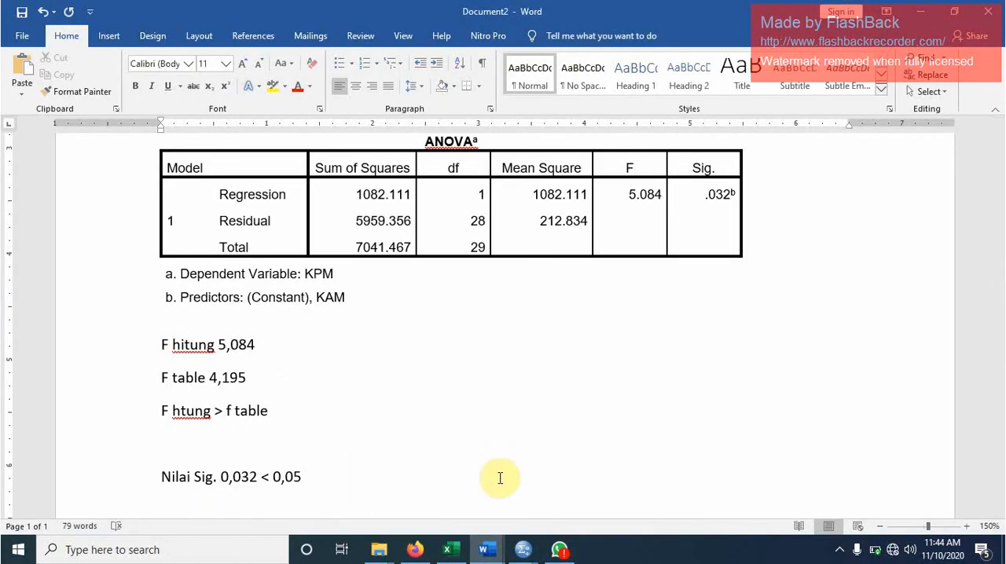
{"action": "key", "text": "ctrl+v"}
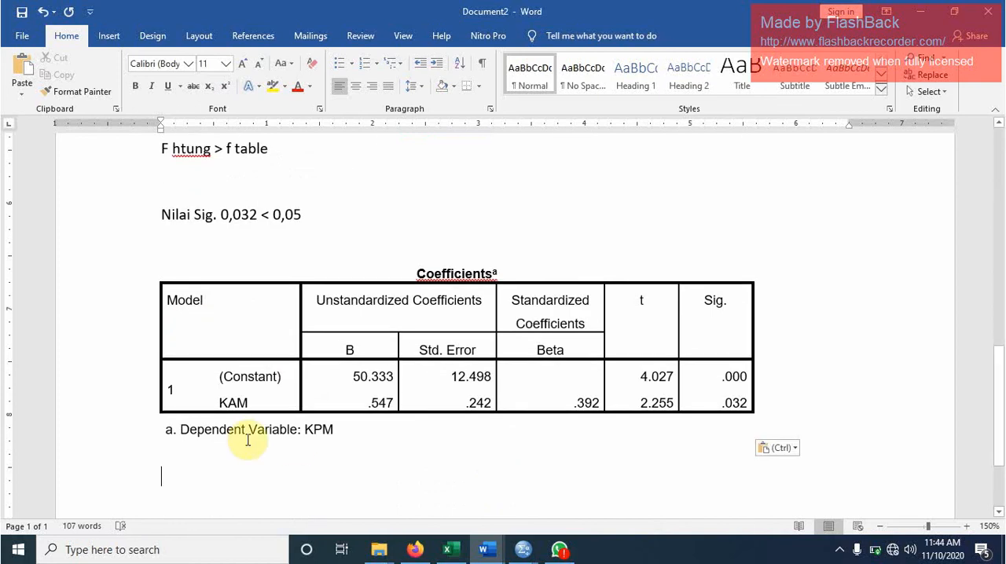
- Write the regression equation "Y = 50,333 + 0,547 X" below the Coefficients table
{"action": "type", "text": "Y ="}
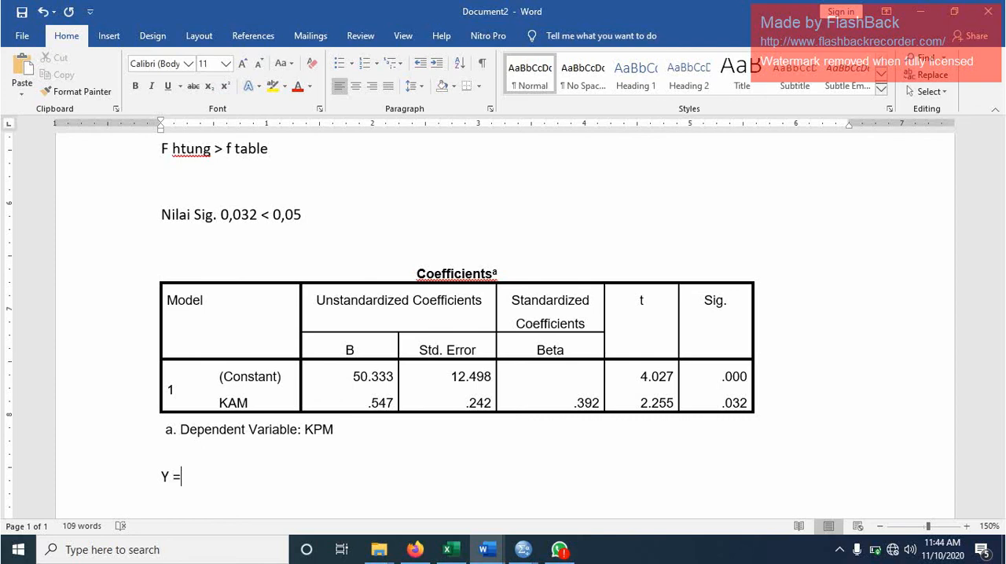
{"action": "type", "text": " 50,333 can"}
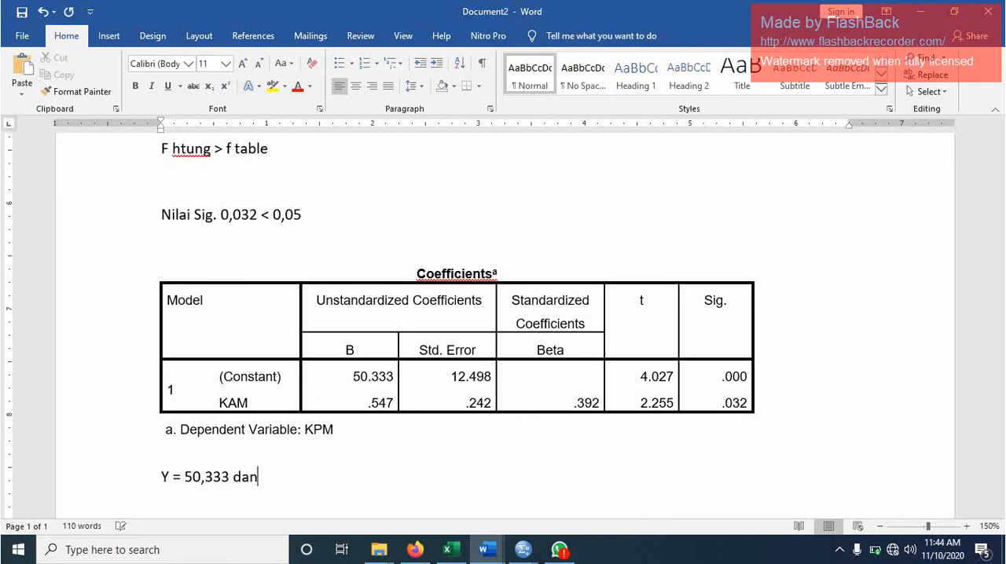
{"action": "key", "text": "BackSpace"}
{"action": "key", "text": "BackSpace"}
{"action": "key", "text": "BackSpace"}
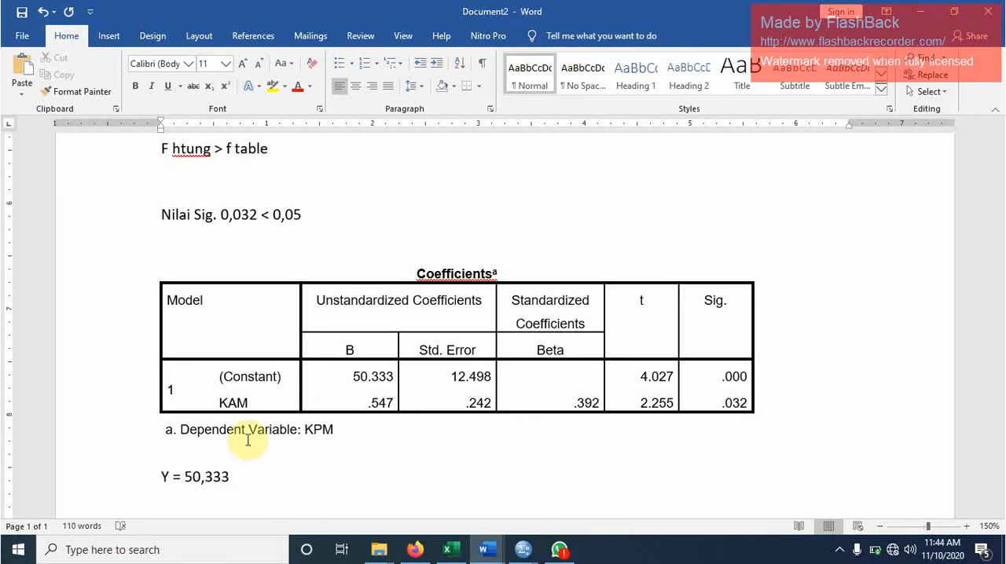
{"action": "type", "text": "+"}
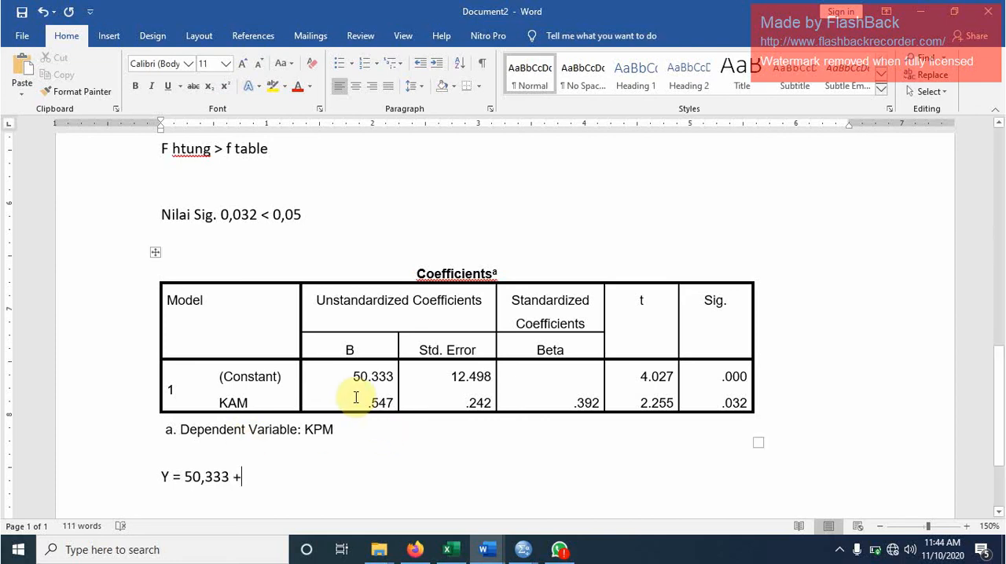
{"action": "type", "text": " 0,"}
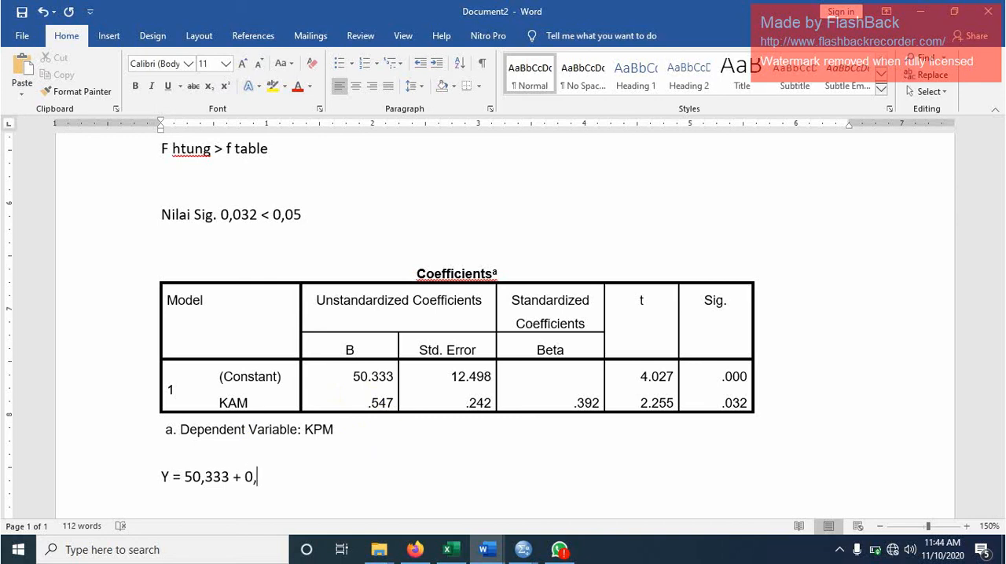
{"action": "type", "text": "547 "}
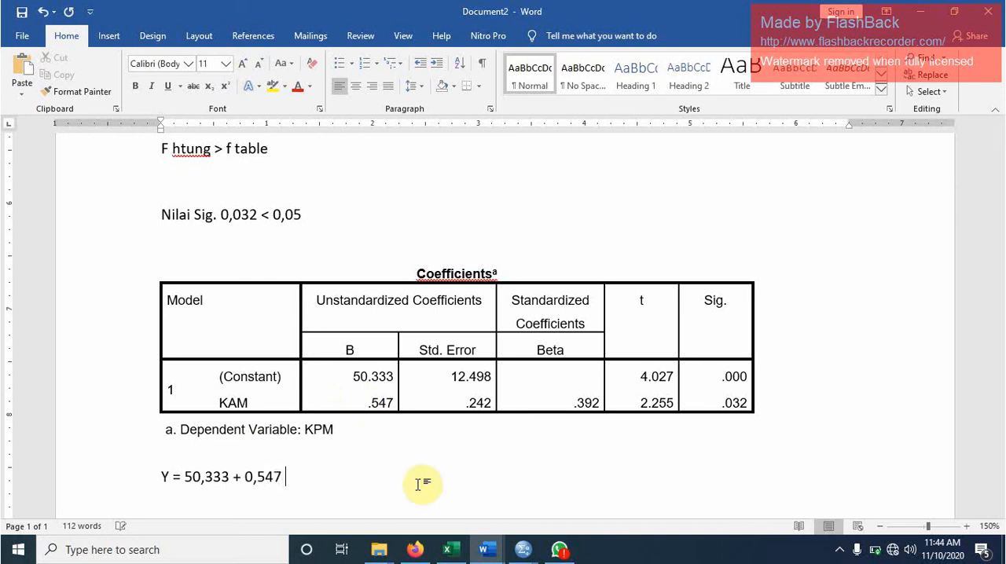
{"action": "type", "text": "X"}
- Set the whole regression equation line below the Coefficients table in italics
{"action": "left_click", "coordinate": [154, 476]}
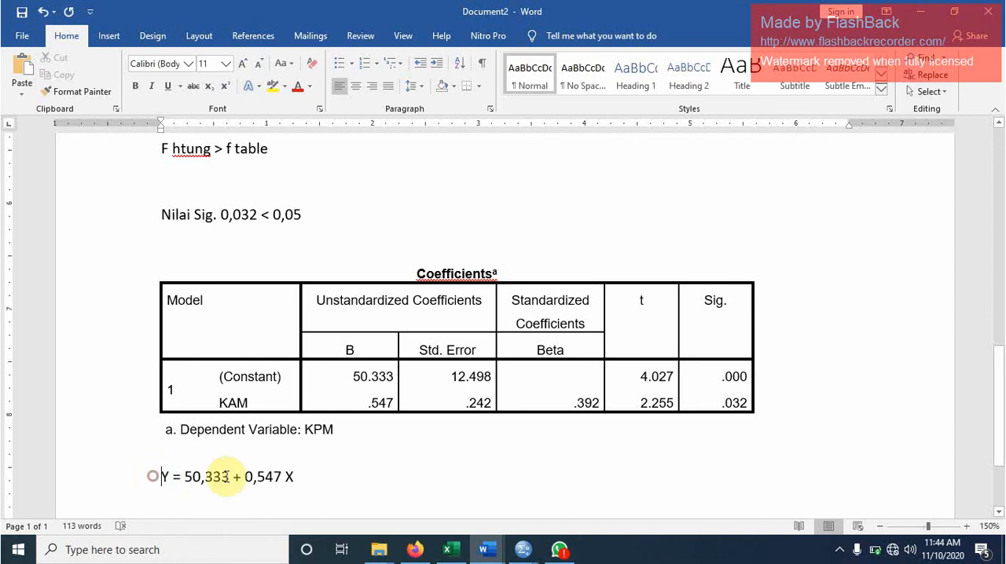
{"action": "left_click_drag", "start_coordinate": [228, 476], "coordinate": [320, 481]}
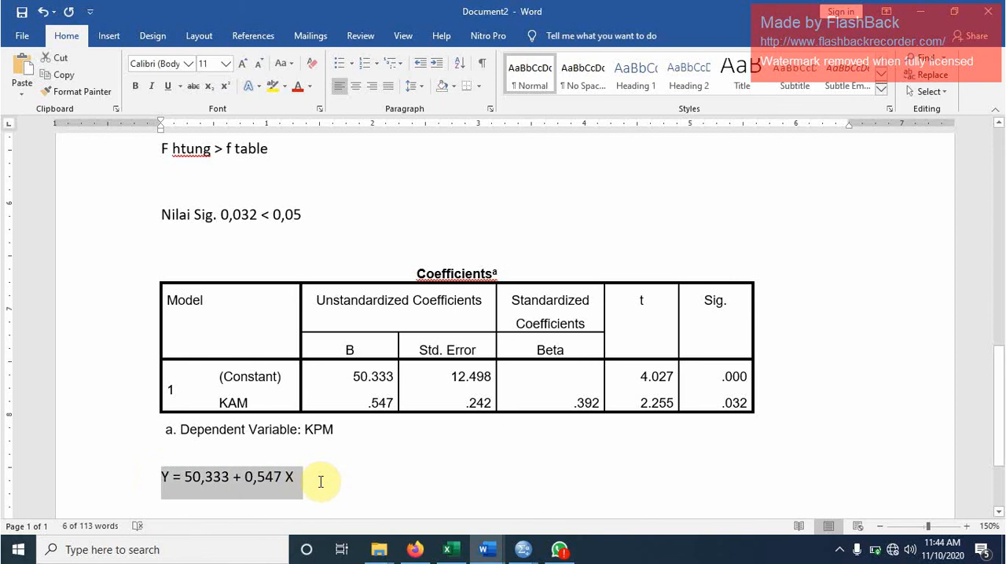
{"action": "key", "text": "ctrl+i"}
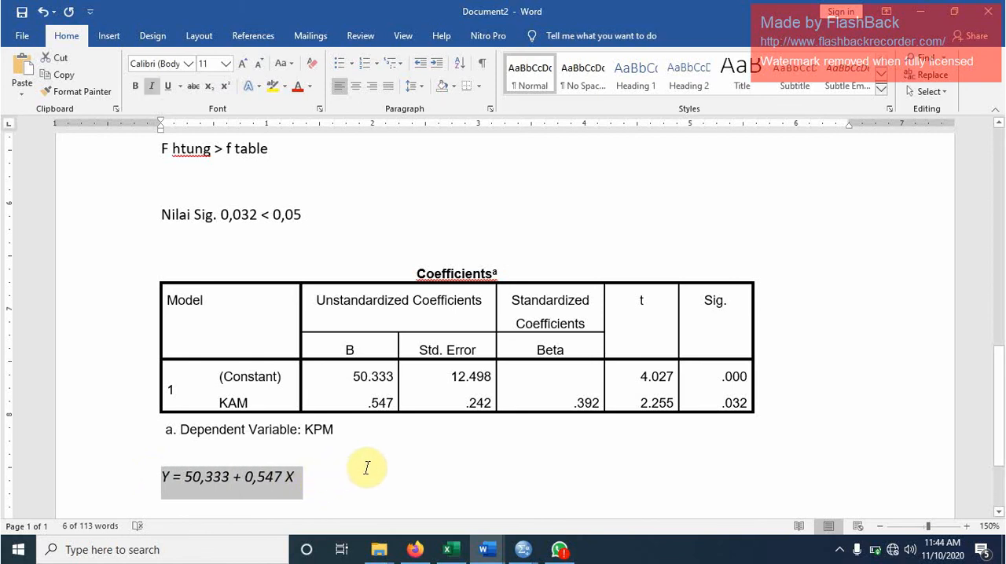